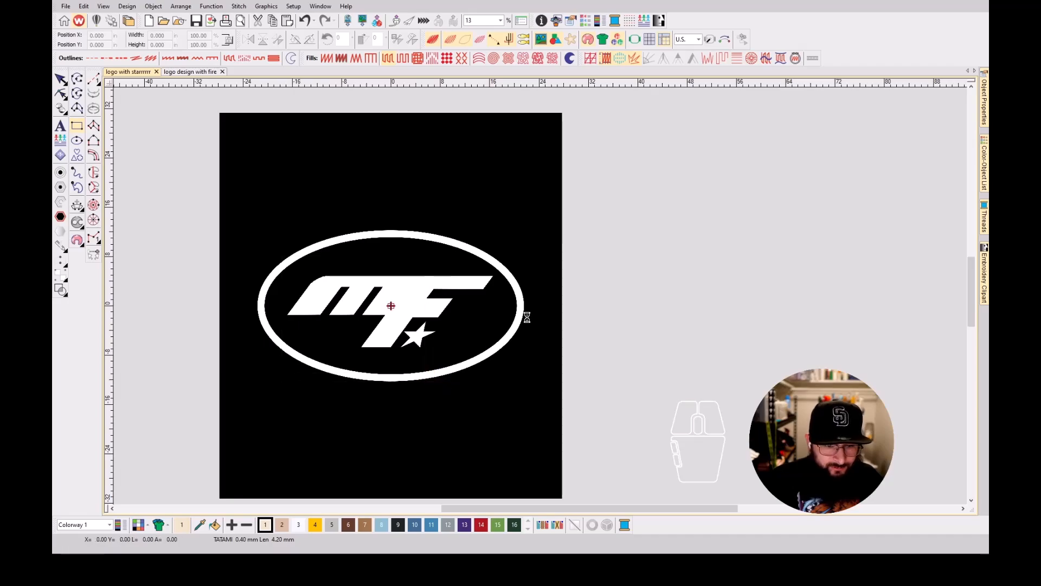
Draw a rectangle about 26.6 × 20.4 in over the logo and give it a satin outline.
{"action": "left_click", "coordinate": [446, 381]}
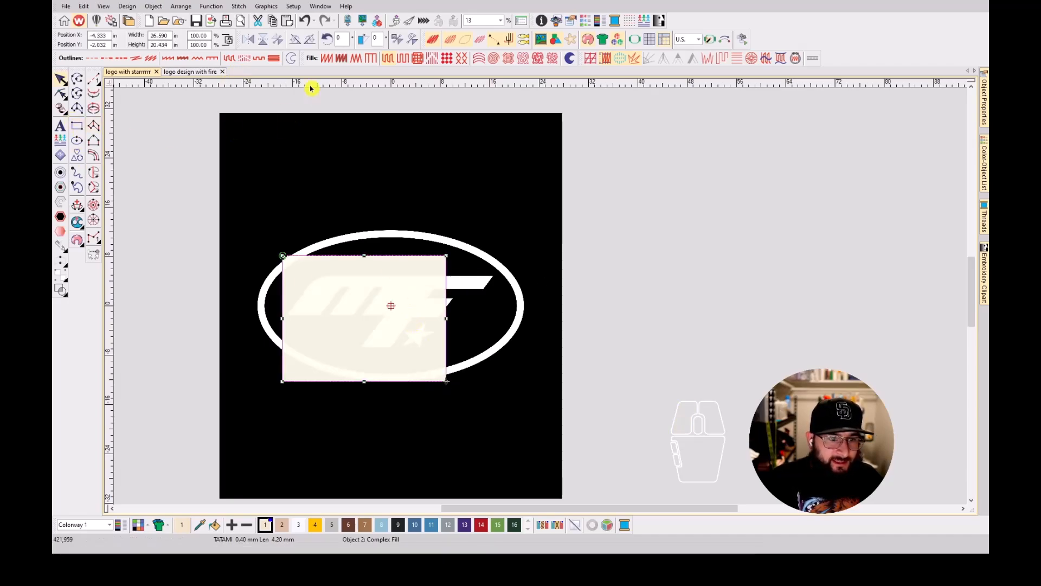
{"action": "left_click", "coordinate": [173, 58]}
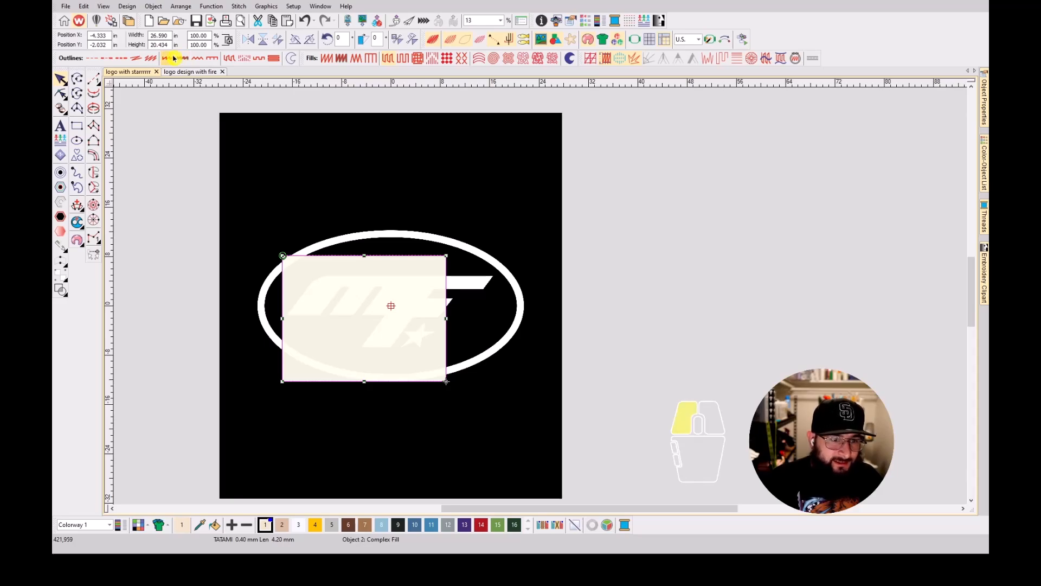
Set the rectangle's width and height both to 3.9 in with proportional scaling unlocked, and lock the proportions again.
{"action": "left_click", "coordinate": [229, 42]}
{"action": "left_click_drag", "start_coordinate": [171, 36], "coordinate": [129, 37]}
{"action": "type", "text": "3.9"}
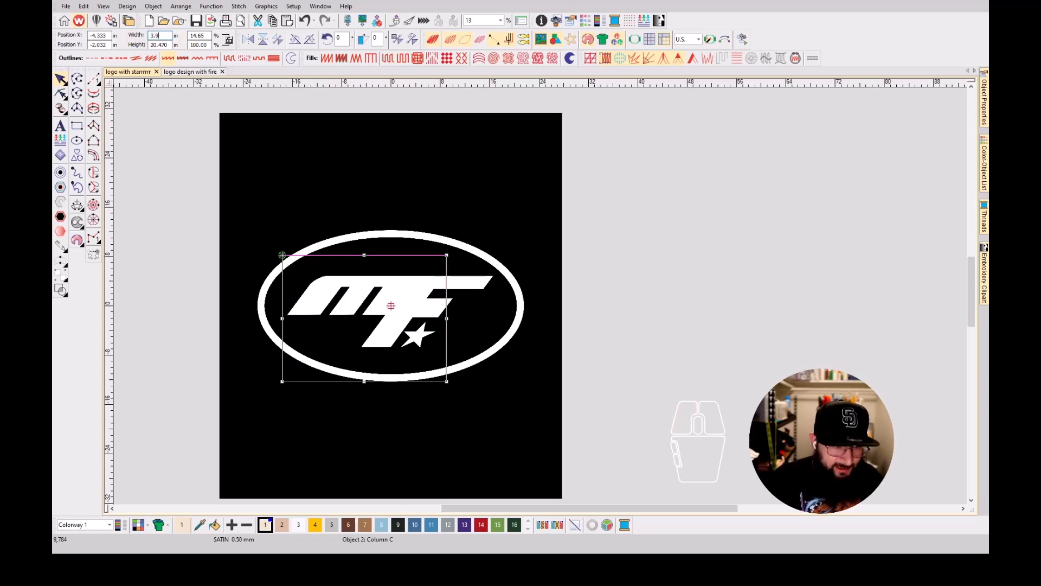
{"action": "type", "text": "05"}
{"action": "key", "text": "Return"}
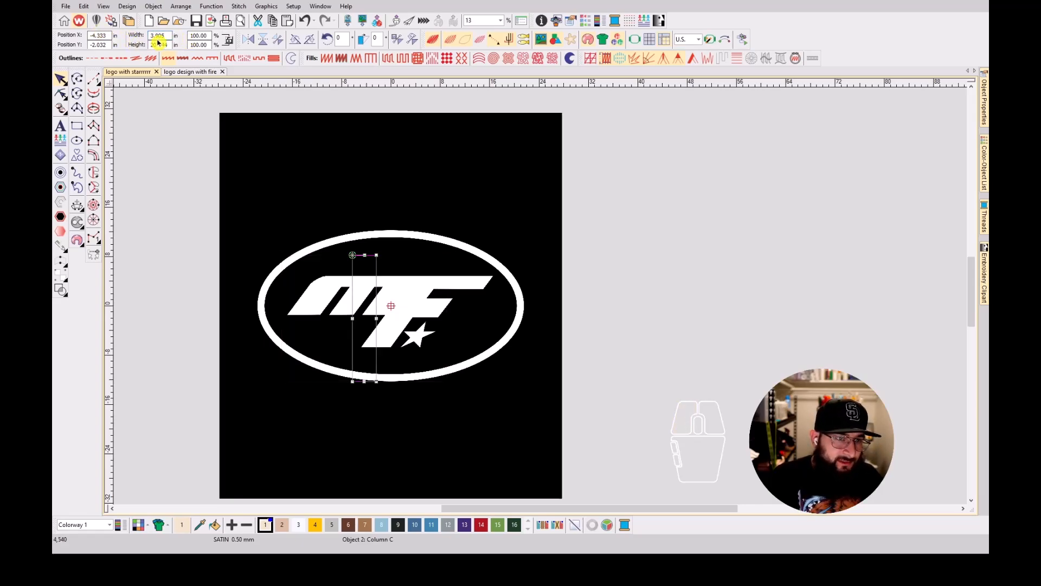
{"action": "left_click_drag", "start_coordinate": [169, 36], "coordinate": [99, 34]}
{"action": "type", "text": "3.9"}
{"action": "key", "text": "Return"}
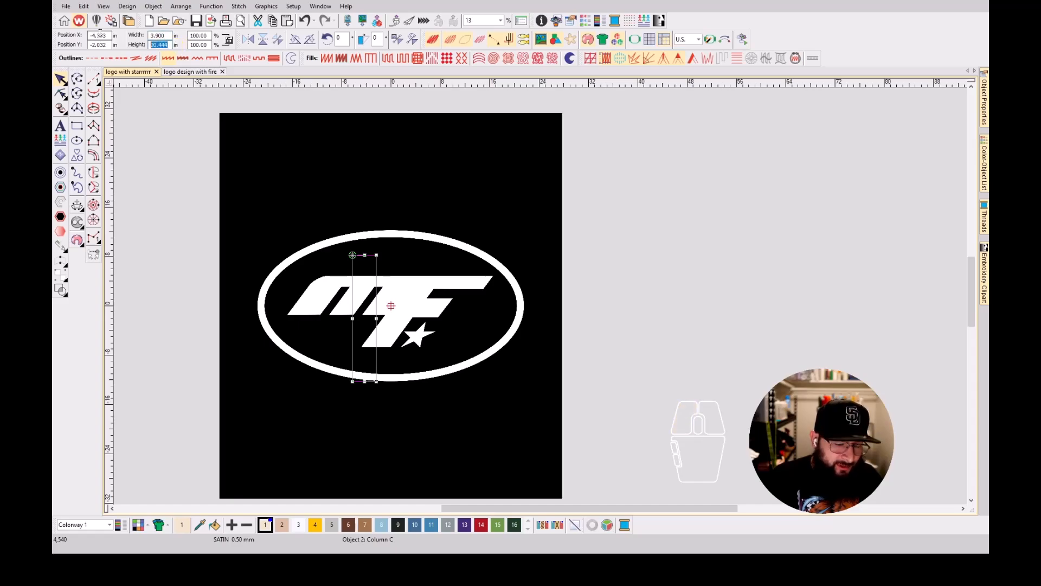
{"action": "type", "text": "3.9"}
{"action": "key", "text": "Return"}
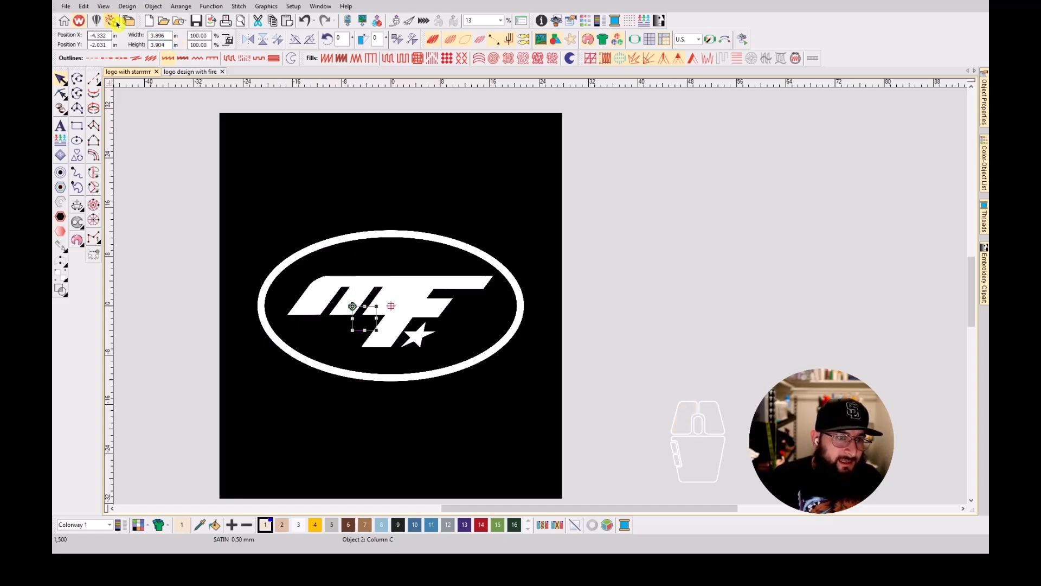
{"action": "left_click", "coordinate": [166, 47]}
{"action": "key", "text": "BackSpace"}
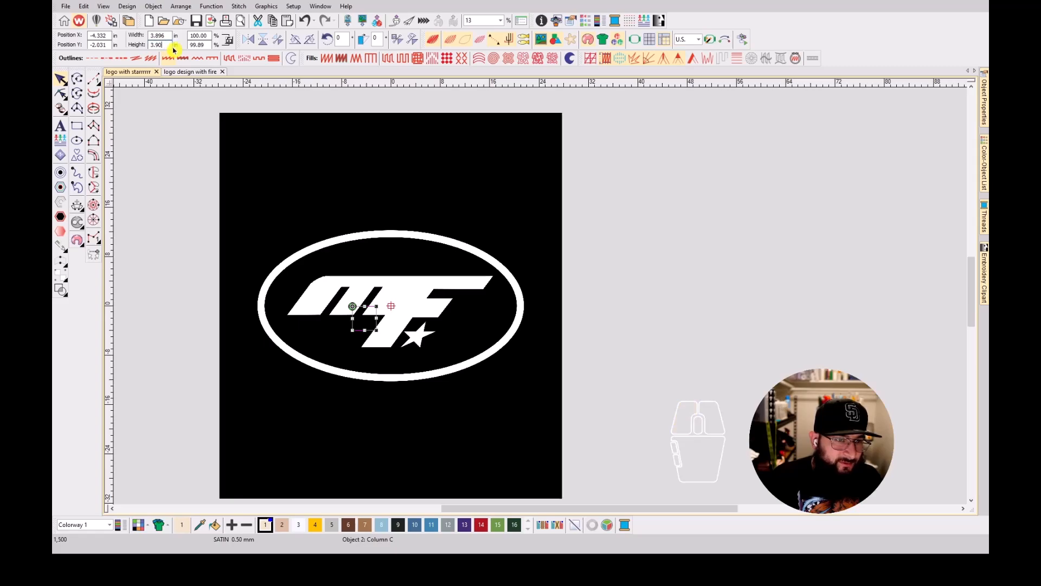
{"action": "left_click_drag", "start_coordinate": [156, 35], "coordinate": [177, 43]}
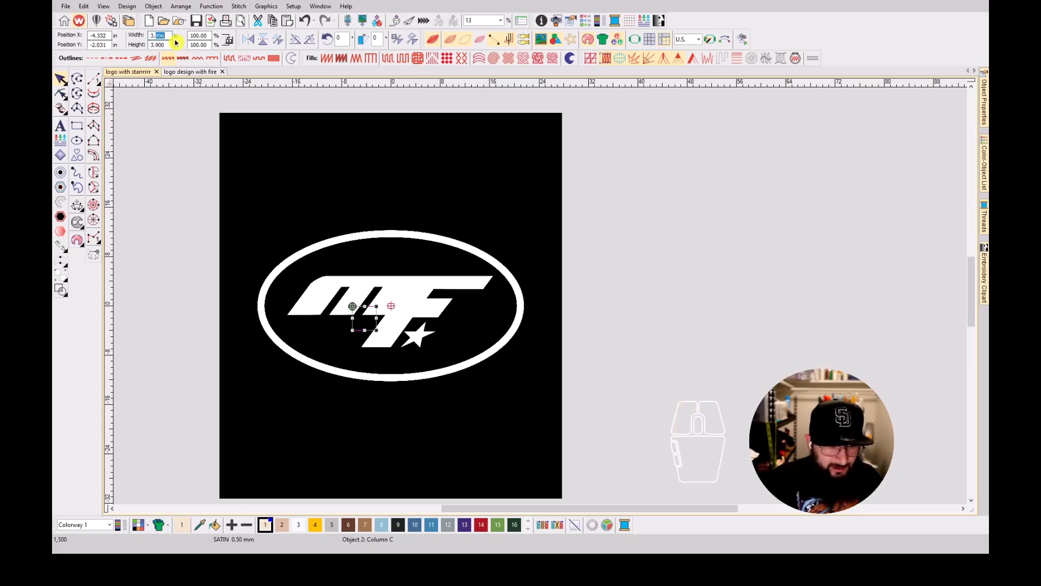
{"action": "left_click", "coordinate": [229, 43]}
Centre the square on the origin by setting its X and Y positions to 0.
{"action": "left_click_drag", "start_coordinate": [109, 36], "coordinate": [60, 34]}
{"action": "type", "text": "0"}
{"action": "left_click", "coordinate": [103, 45]}
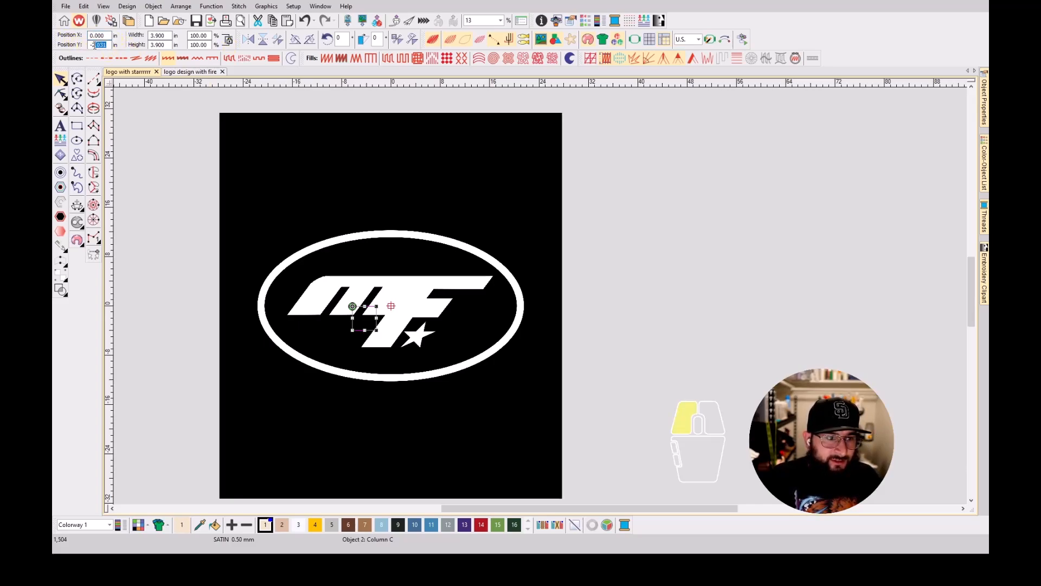
{"action": "type", "text": "0"}
{"action": "key", "text": "Return"}
Scale the logo bitmap proportionally to a height of 3.9 in and fit the design in view.
{"action": "left_click", "coordinate": [457, 180]}
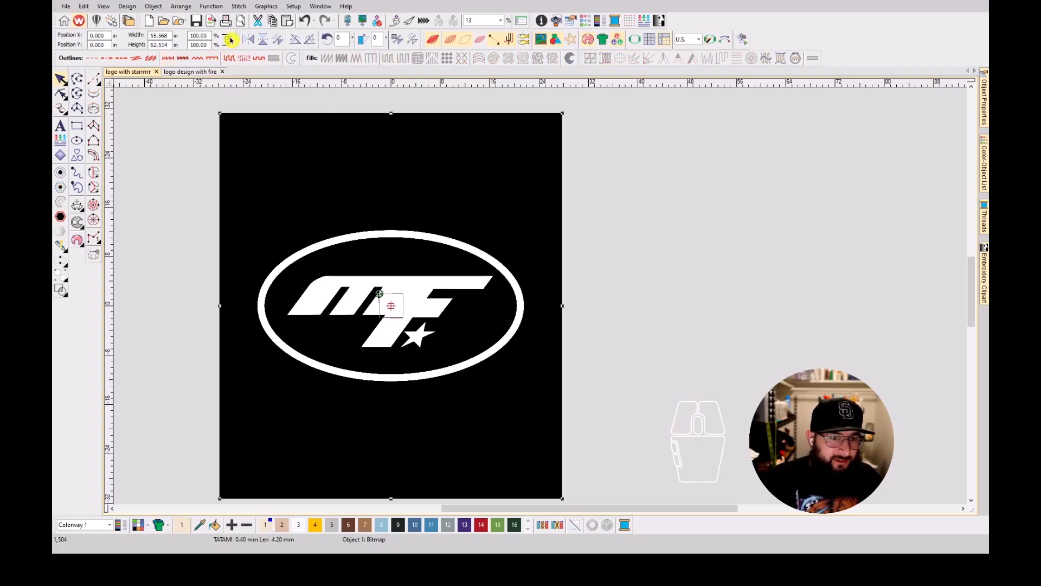
{"action": "left_click_drag", "start_coordinate": [169, 36], "coordinate": [145, 35]}
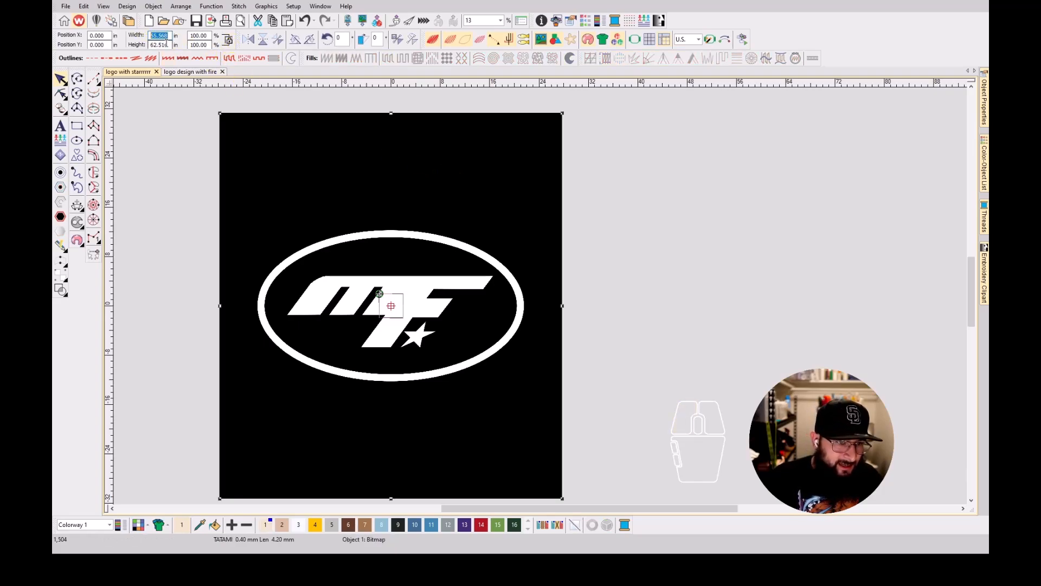
{"action": "left_click", "coordinate": [166, 45]}
{"action": "type", "text": "3."}
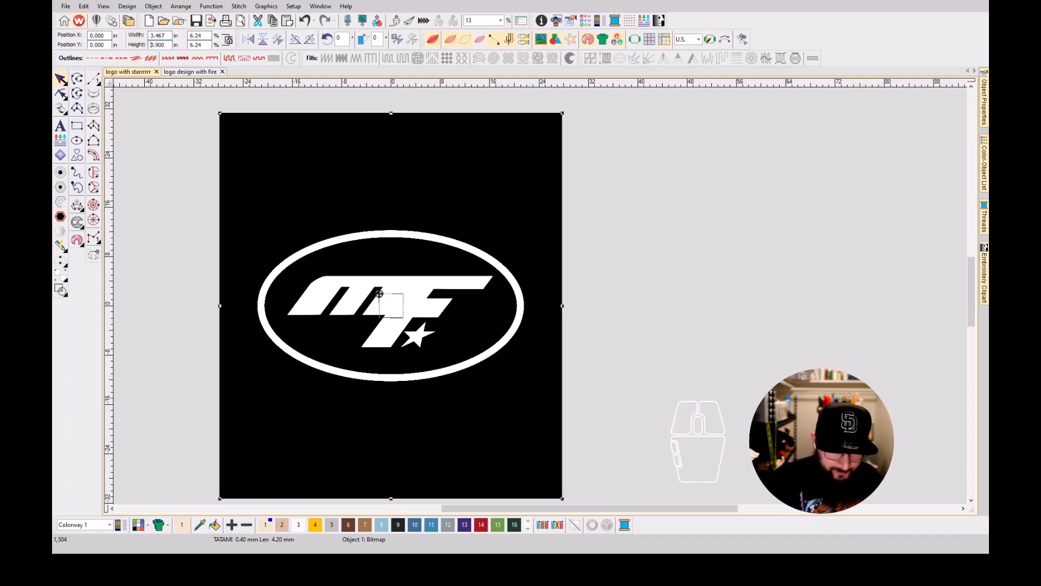
{"action": "type", "text": "900"}
{"action": "key", "text": "Return"}
{"action": "key", "text": "0"}
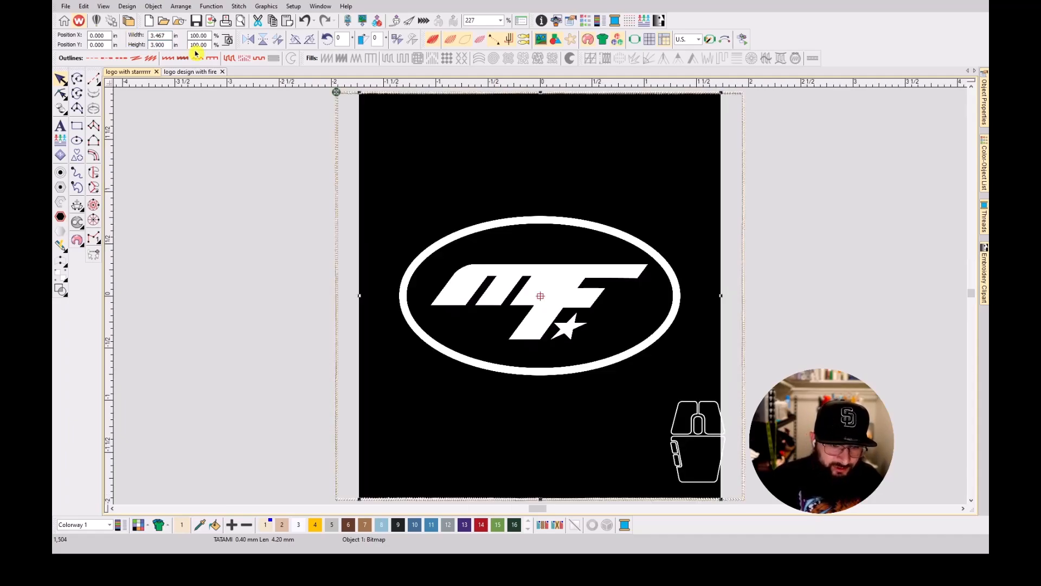
Enlarge the logo bitmap to about 4.79 × 5.38 in and nudge it so its oval sits centred within the square guide.
{"action": "scroll", "coordinate": [542, 296], "scroll_direction": "down", "scroll_amount": 2}
{"action": "scroll", "coordinate": [541, 306], "scroll_direction": "up", "scroll_amount": 1}
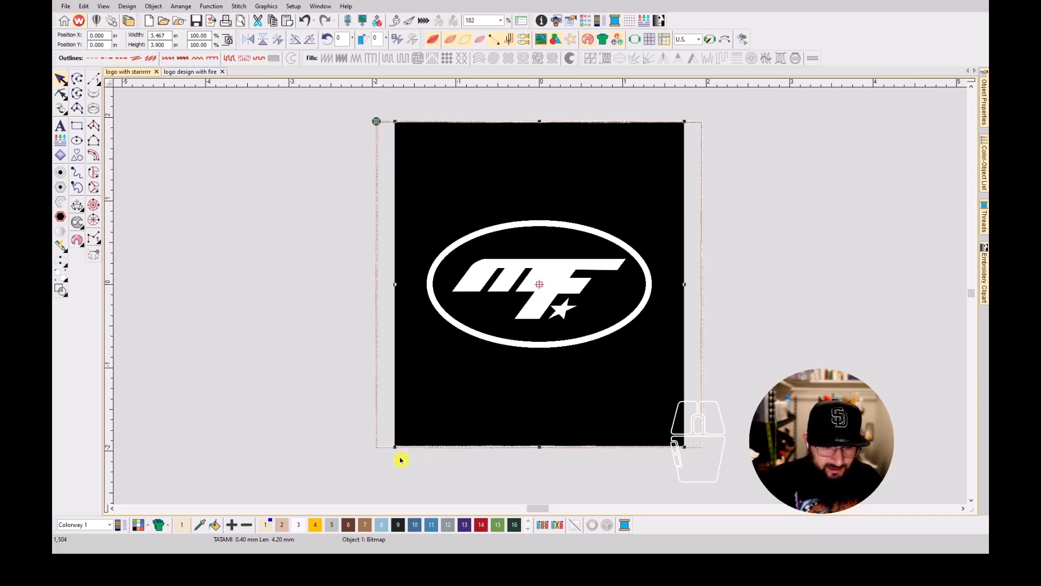
{"action": "left_click", "coordinate": [522, 275]}
{"action": "left_click", "coordinate": [509, 282]}
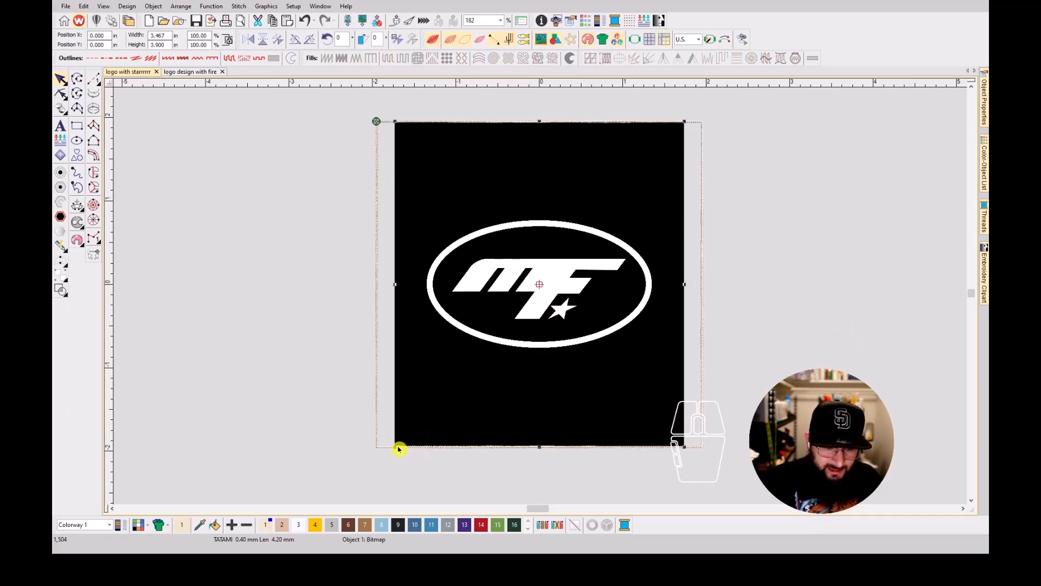
{"action": "left_click_drag", "start_coordinate": [393, 448], "coordinate": [436, 389]}
{"action": "scroll", "coordinate": [704, 207], "scroll_direction": "down", "scroll_amount": 1}
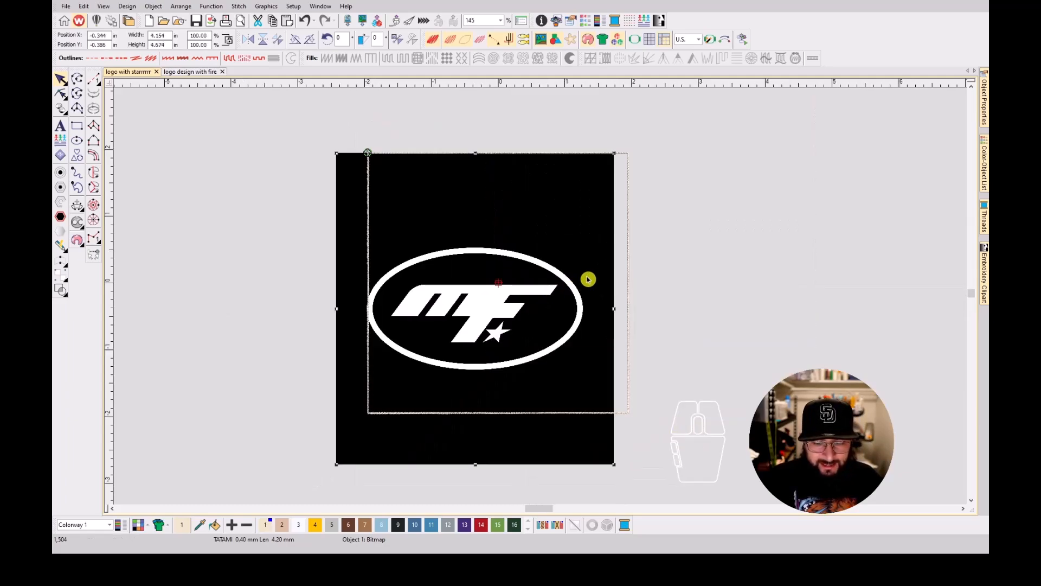
{"action": "left_click_drag", "start_coordinate": [614, 158], "coordinate": [686, 142]}
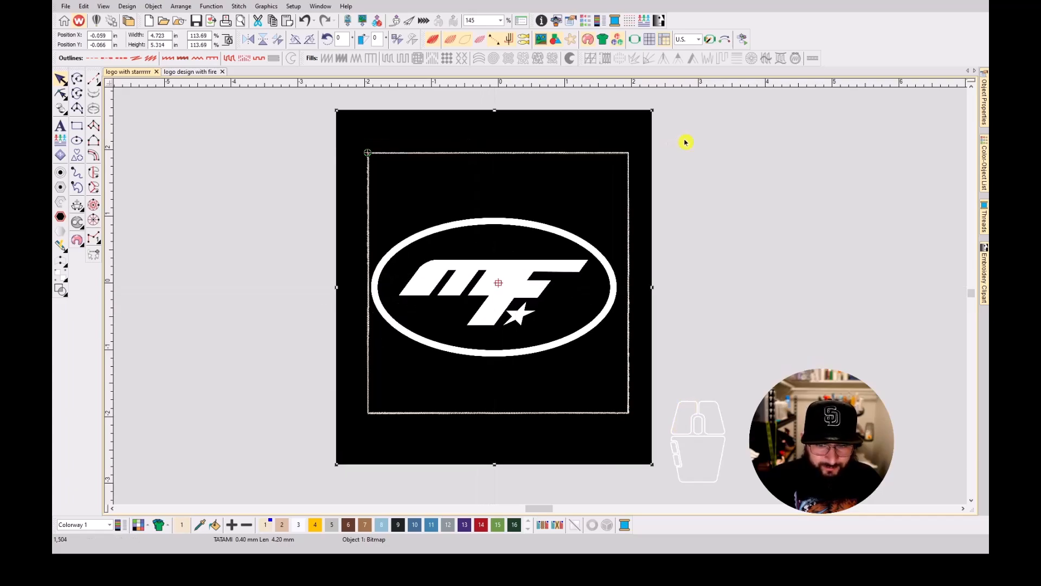
{"action": "left_click_drag", "start_coordinate": [652, 111], "coordinate": [657, 106]}
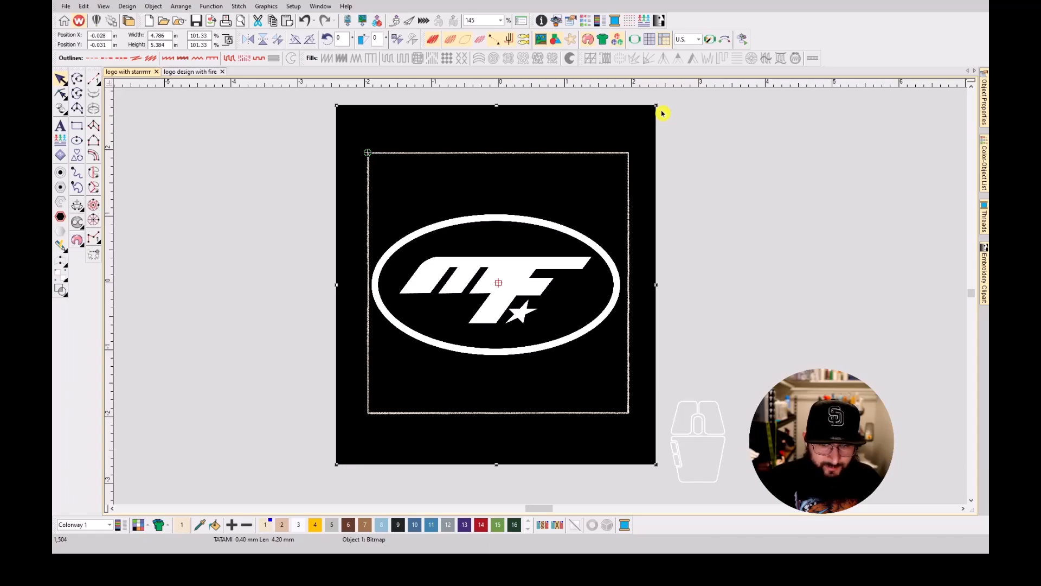
{"action": "left_click_drag", "start_coordinate": [518, 230], "coordinate": [516, 227]}
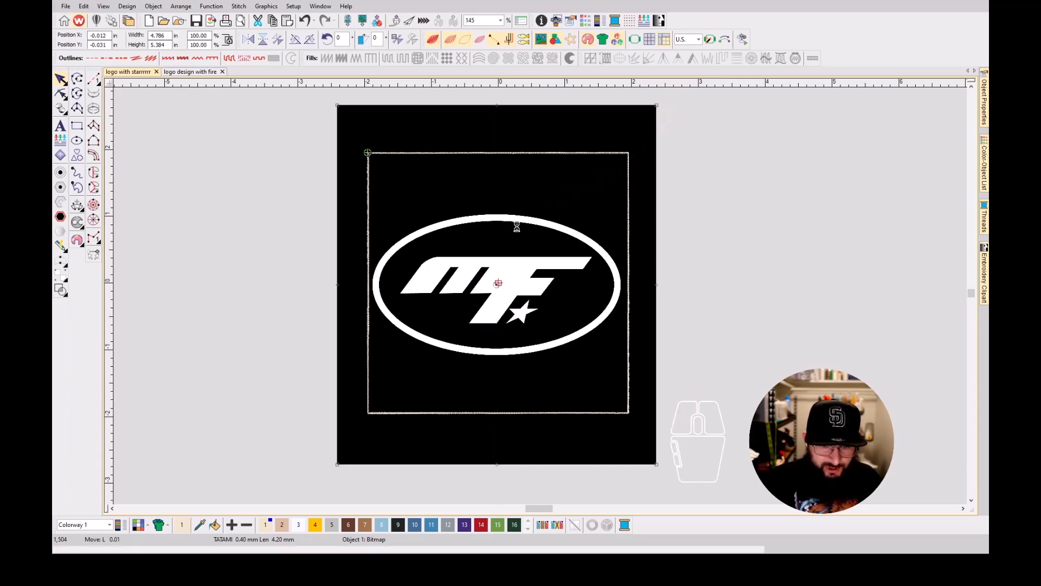
Delete the square sizing guide and lock the logo bitmap in place.
{"action": "left_click", "coordinate": [518, 155]}
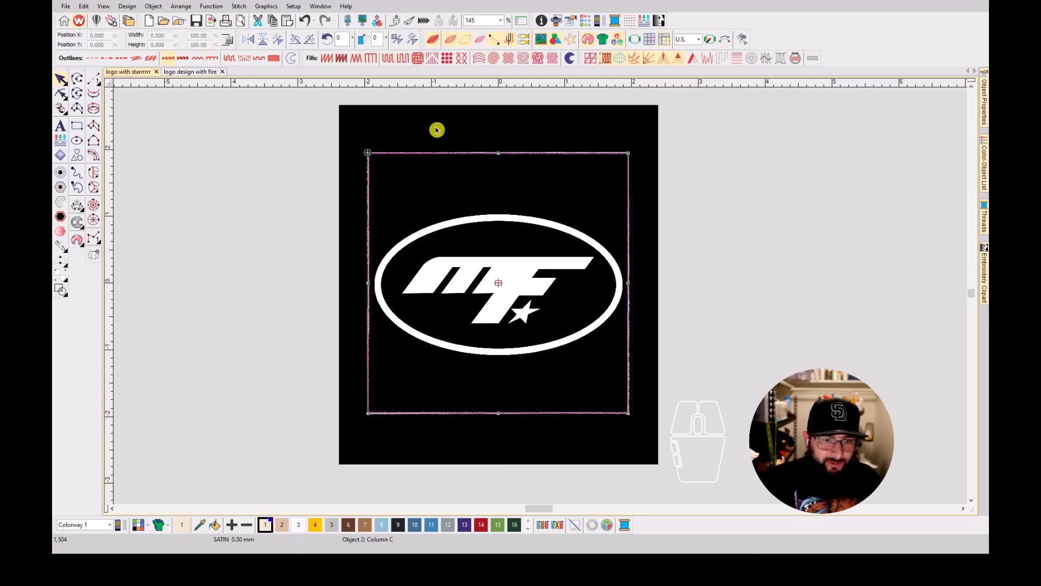
{"action": "key", "text": "Delete"}
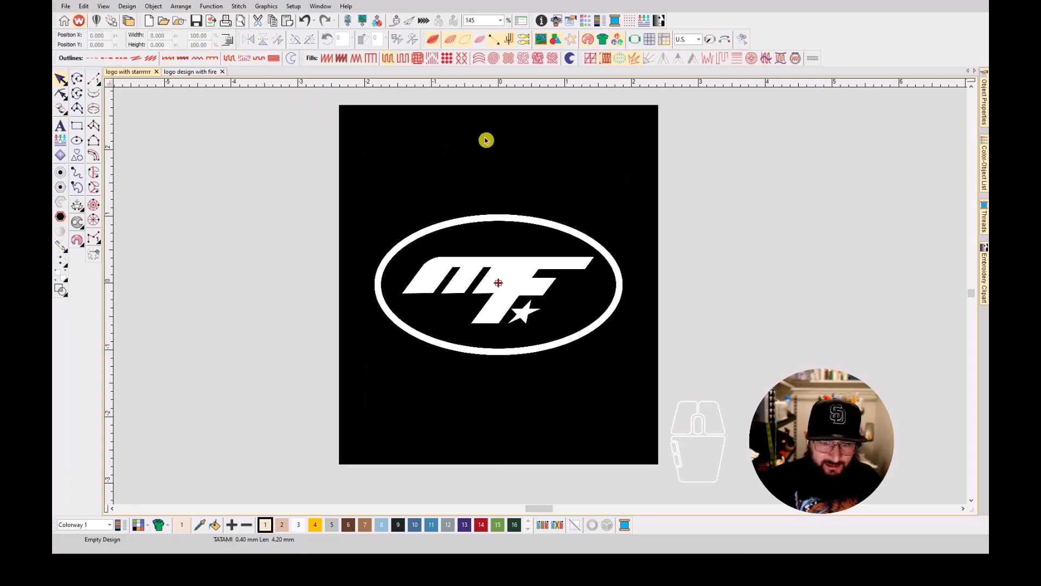
{"action": "left_click", "coordinate": [486, 140]}
{"action": "key", "text": "Escape"}
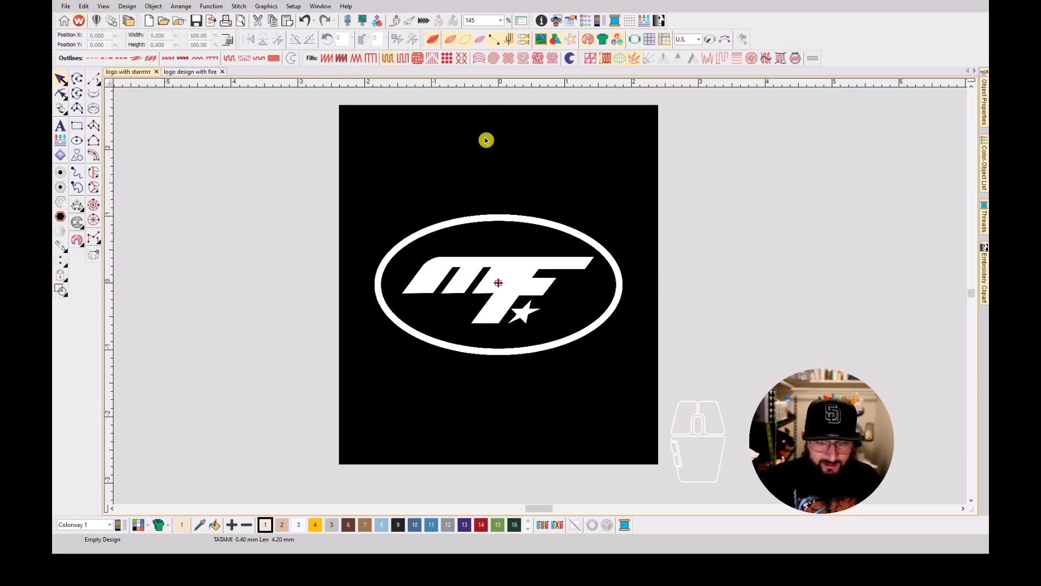
{"action": "left_click", "coordinate": [760, 169]}
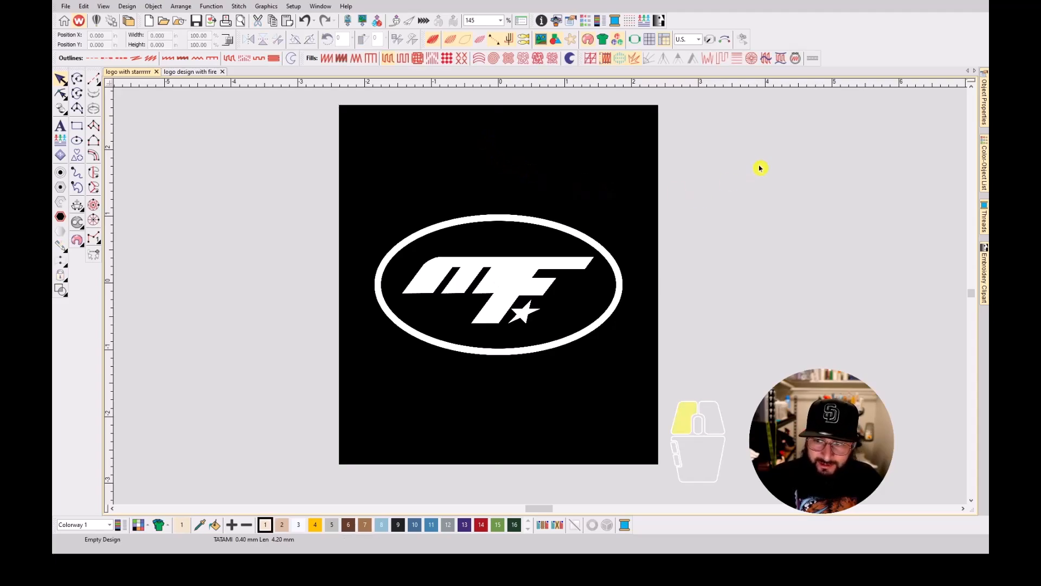
Pin the Color-Object List open and check the locked bitmap's entry in it.
{"action": "left_click", "coordinate": [981, 112]}
{"action": "left_click", "coordinate": [987, 175]}
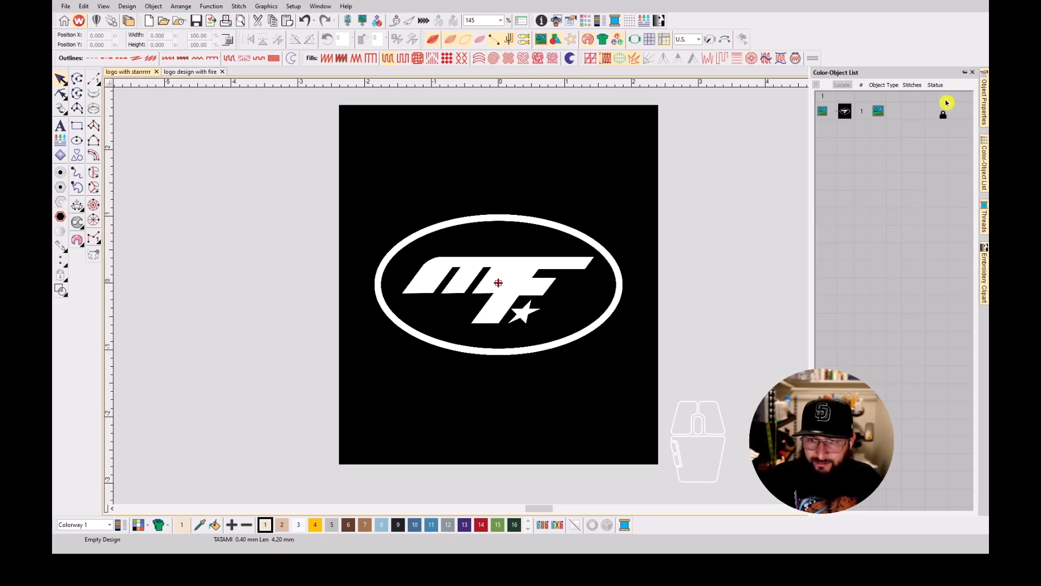
{"action": "left_click", "coordinate": [964, 73]}
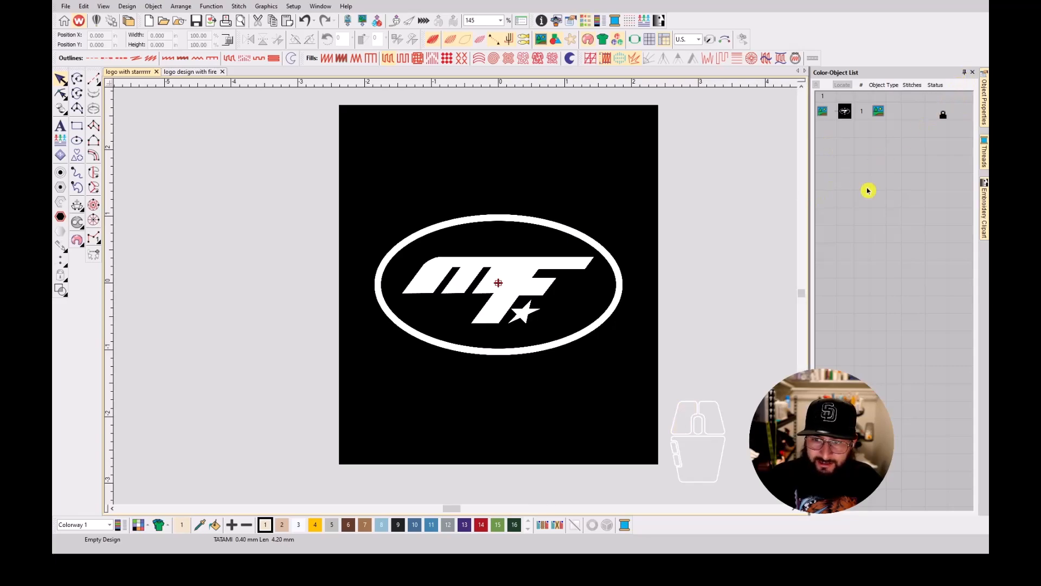
{"action": "left_click", "coordinate": [845, 111]}
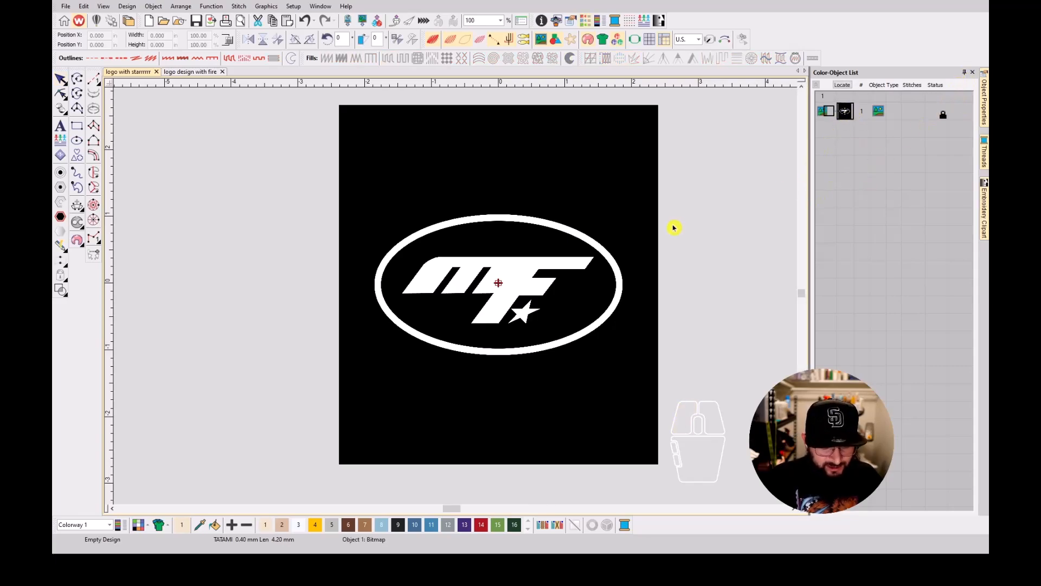
{"action": "left_click", "coordinate": [272, 270]}
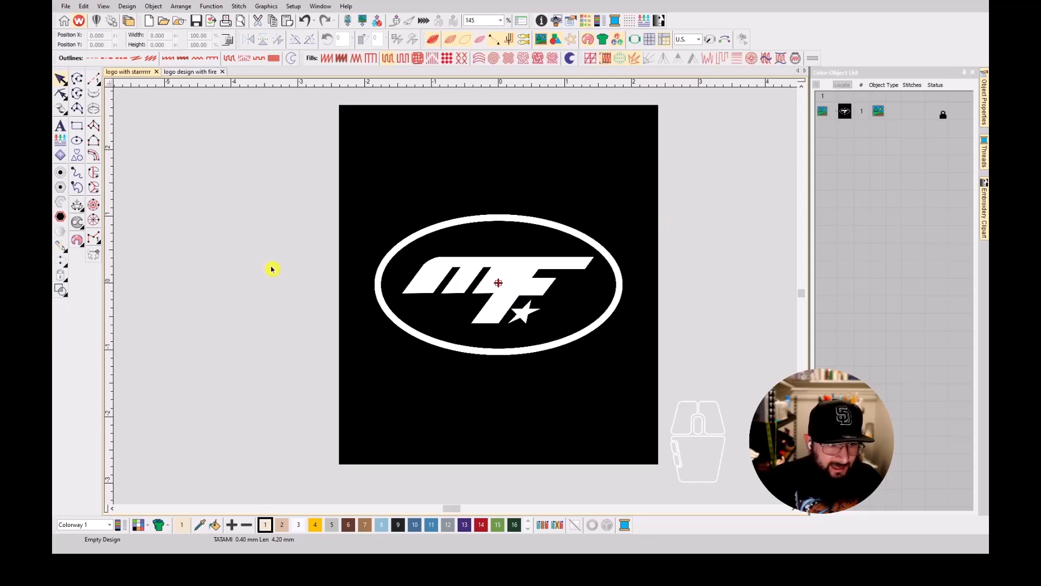
Draw an oval about 3.61 × 2.11 in over the logo's ring, starting from the origin, and convert it to a satin outline.
{"action": "left_click", "coordinate": [77, 141]}
{"action": "scroll", "coordinate": [460, 301], "scroll_direction": "up", "scroll_amount": 2}
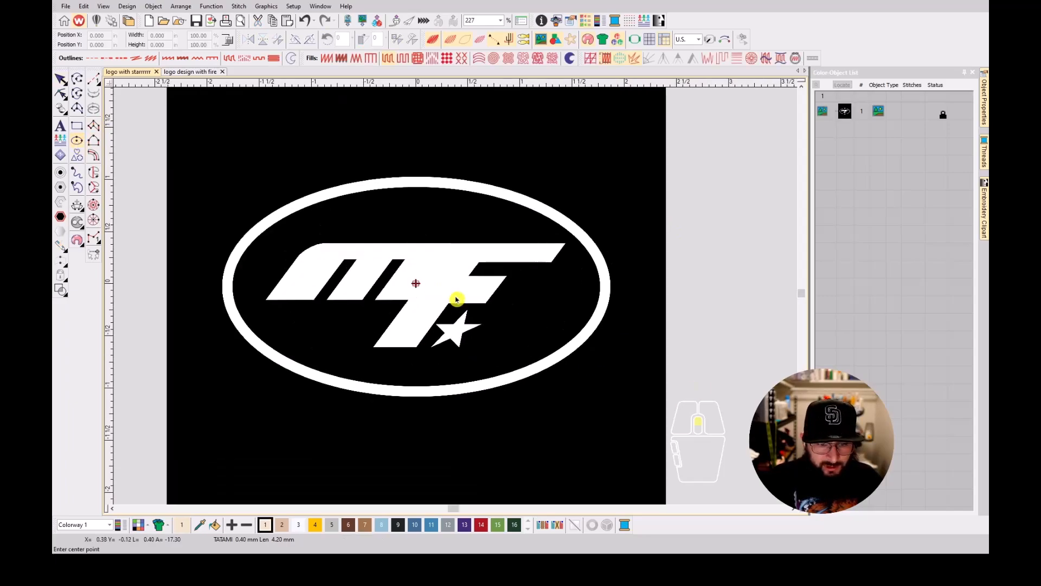
{"action": "left_click", "coordinate": [416, 283]}
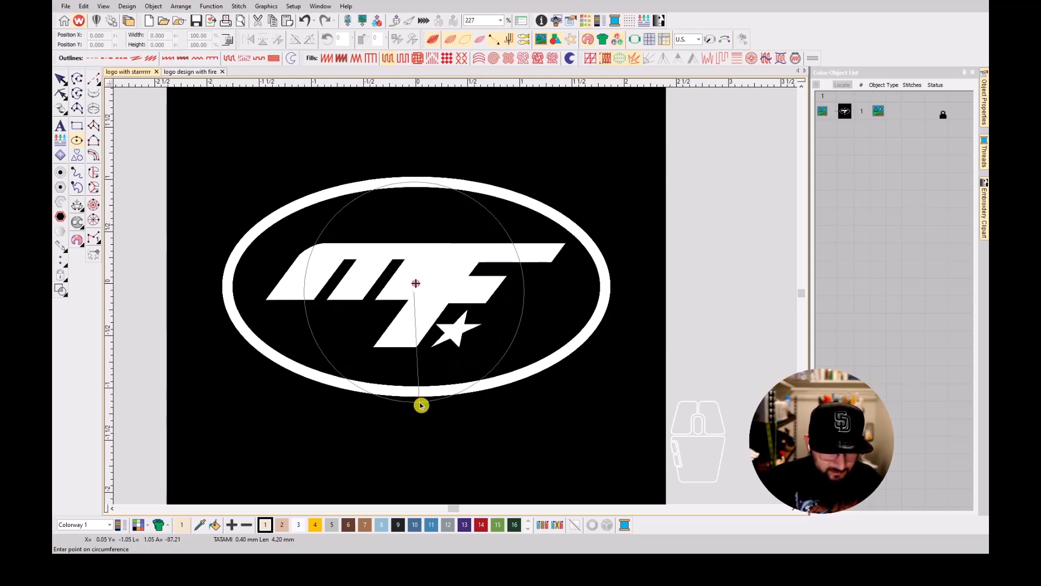
{"action": "key", "text": "Escape"}
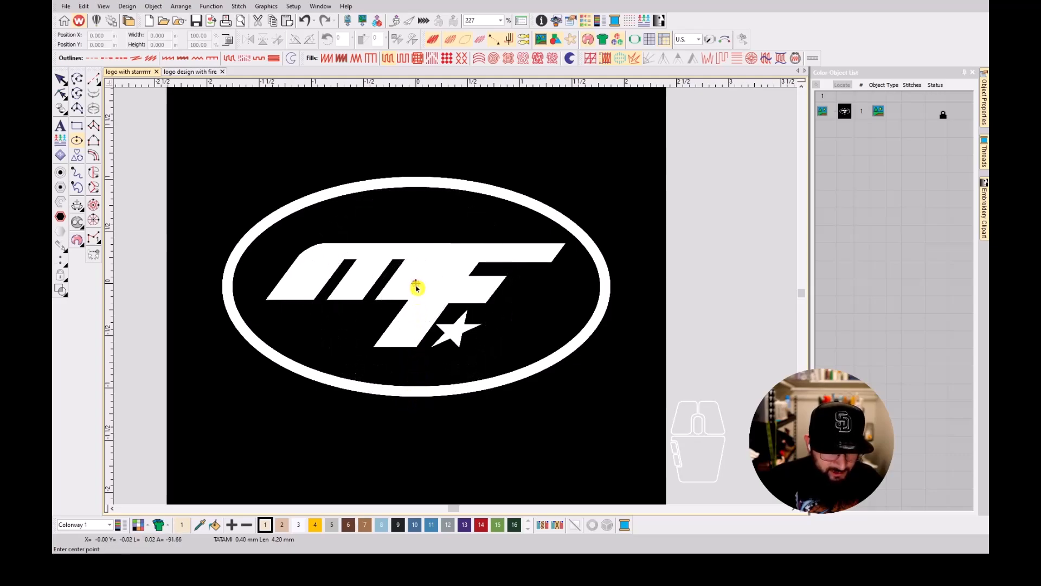
{"action": "left_click", "coordinate": [416, 283]}
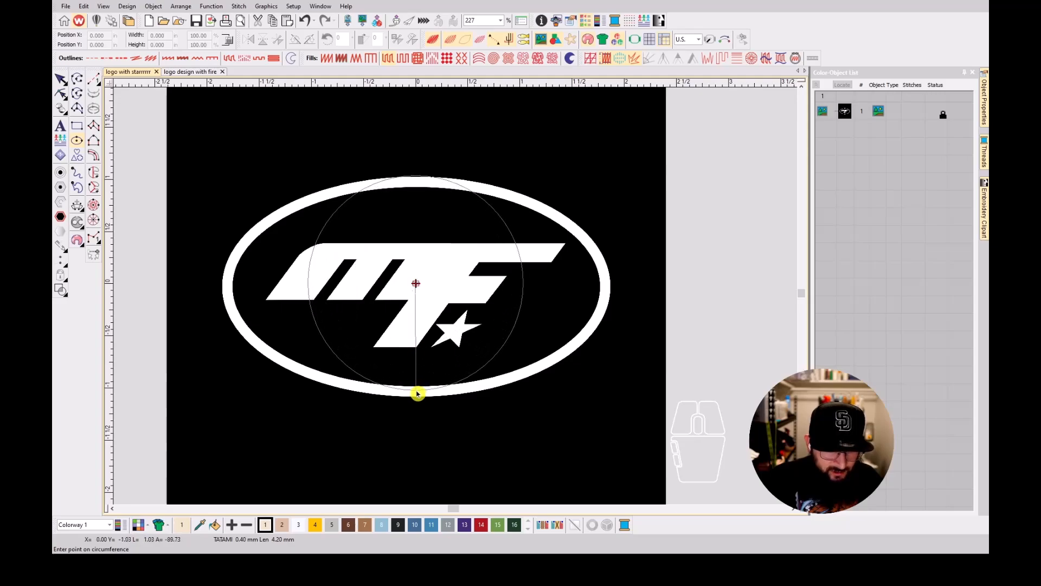
{"action": "left_click", "coordinate": [418, 394]}
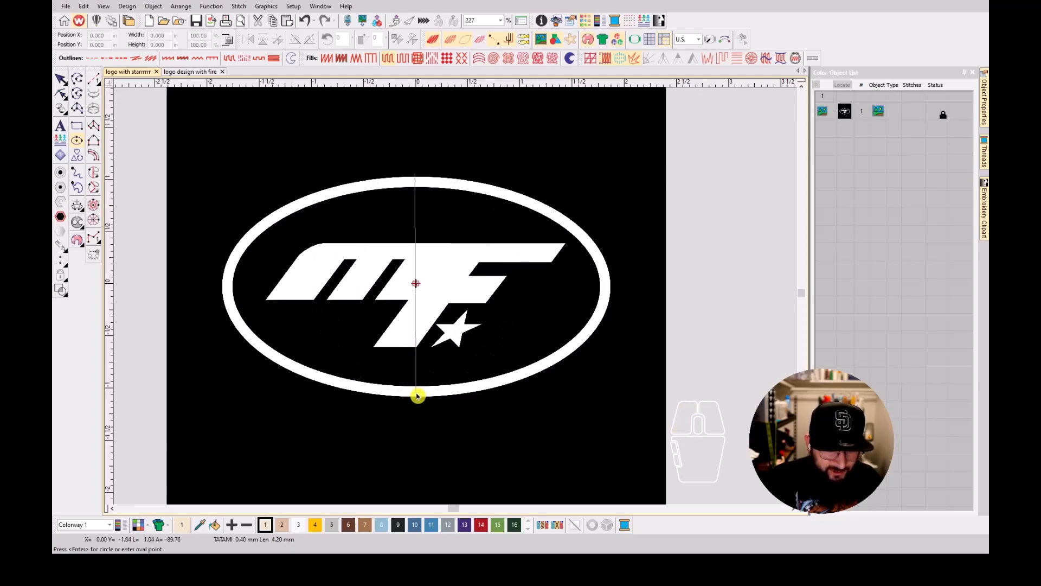
{"action": "left_click", "coordinate": [229, 378]}
{"action": "key", "text": "Return"}
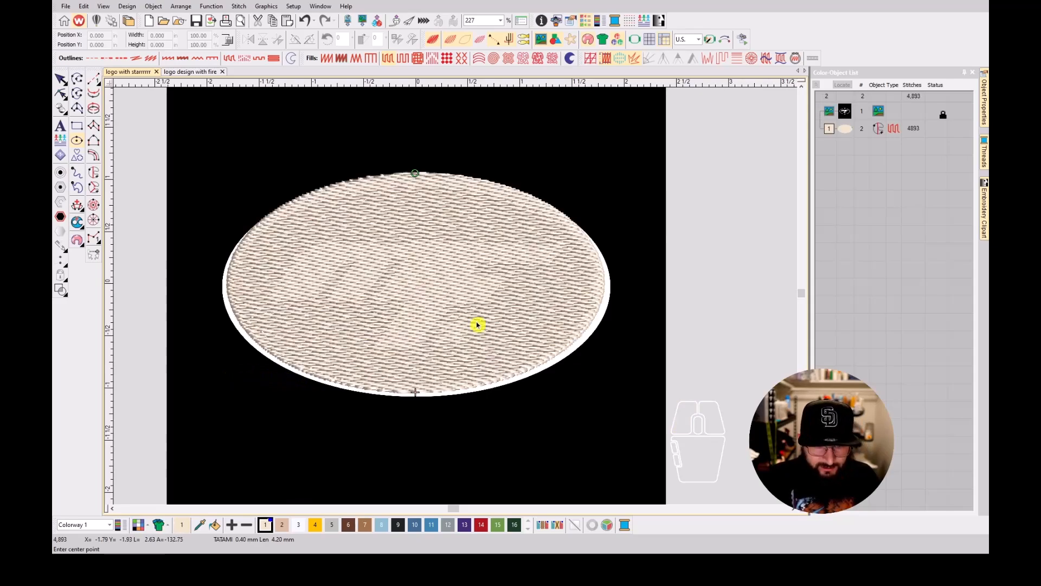
{"action": "left_click", "coordinate": [166, 59]}
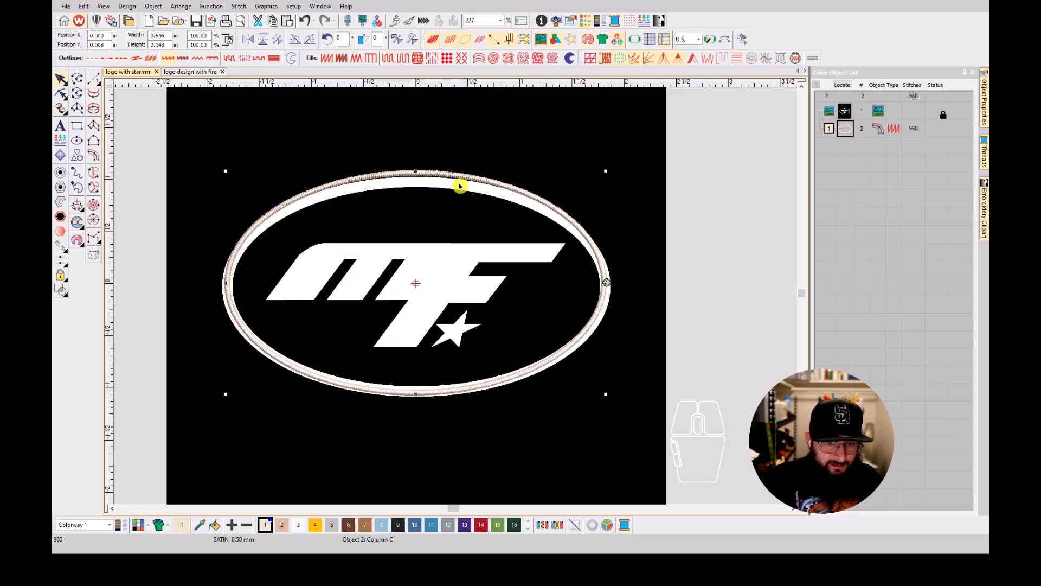
Widen the oval border's Column C satin to 2 mm and further to 3 mm in its object properties.
{"action": "double_click", "coordinate": [855, 131]}
{"action": "left_click_drag", "start_coordinate": [901, 155], "coordinate": [871, 153]}
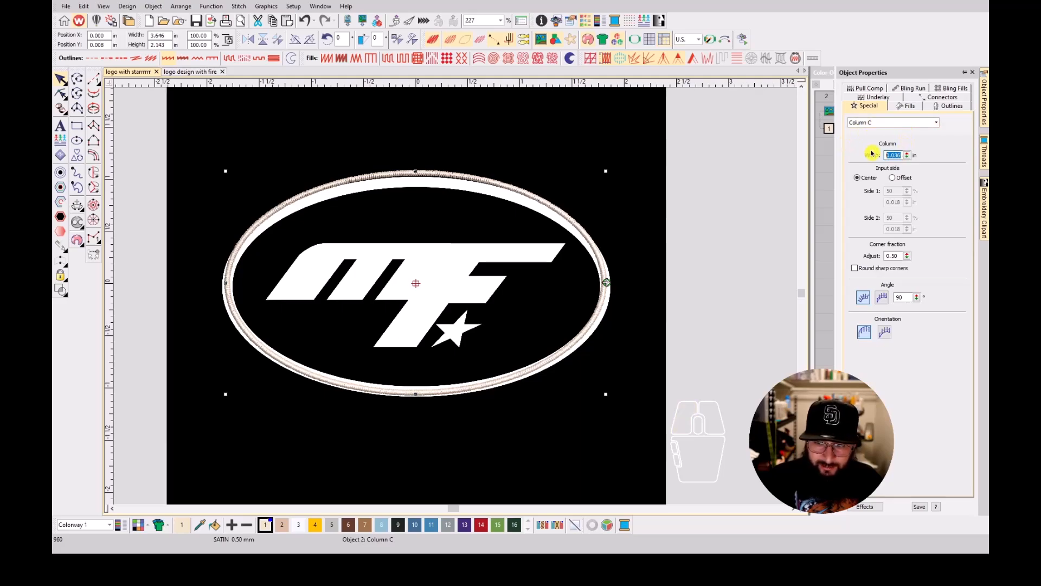
{"action": "type", "text": "2mm"}
{"action": "key", "text": "Return"}
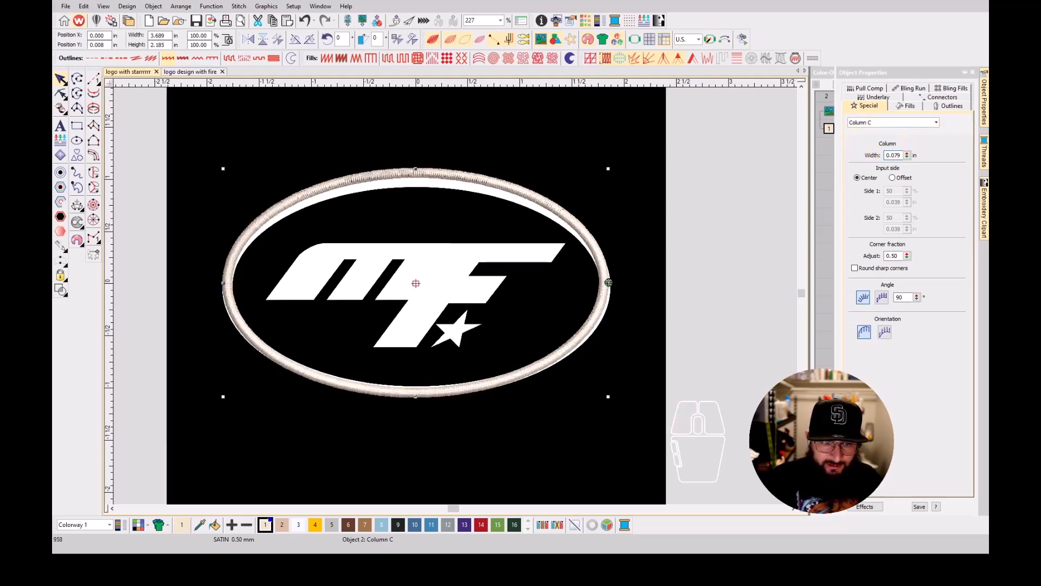
{"action": "left_click_drag", "start_coordinate": [902, 155], "coordinate": [876, 156]}
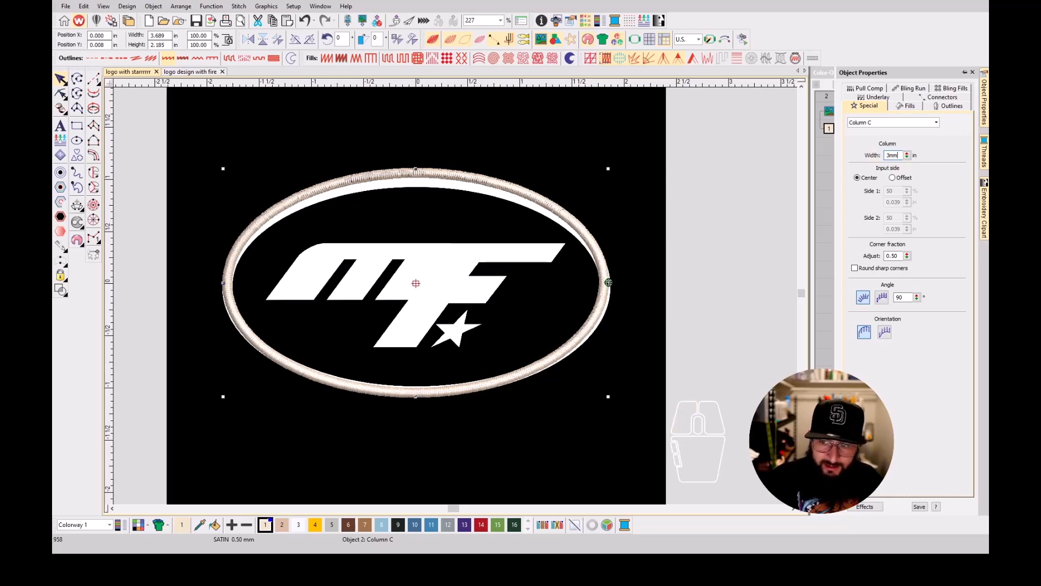
{"action": "key", "text": "Return"}
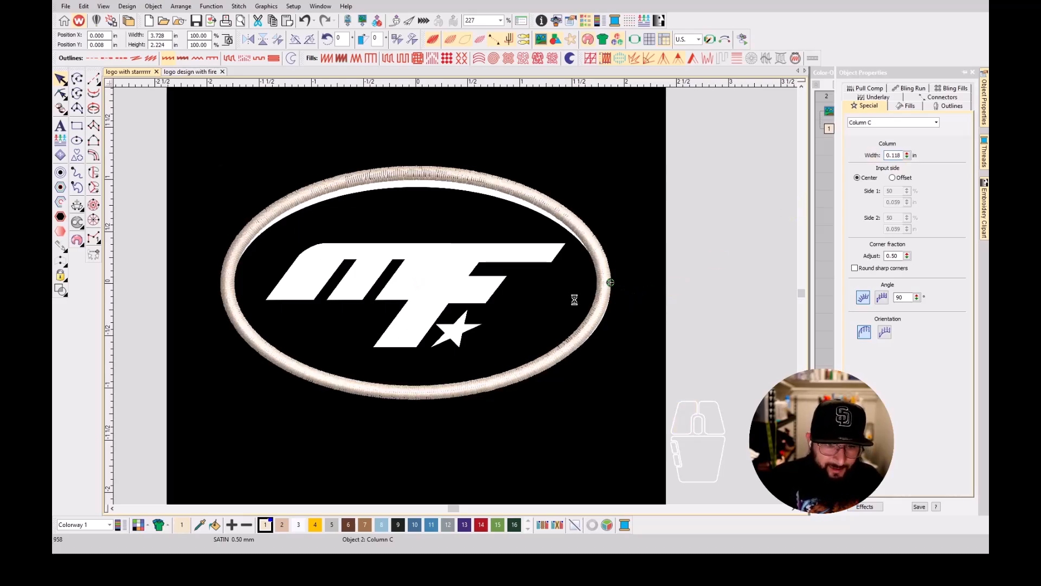
Reshape the oval border by lowering its top point onto the logo's ring, making it about 3.72 × 2.13 in.
{"action": "key", "text": "h"}
{"action": "key", "text": "Escape"}
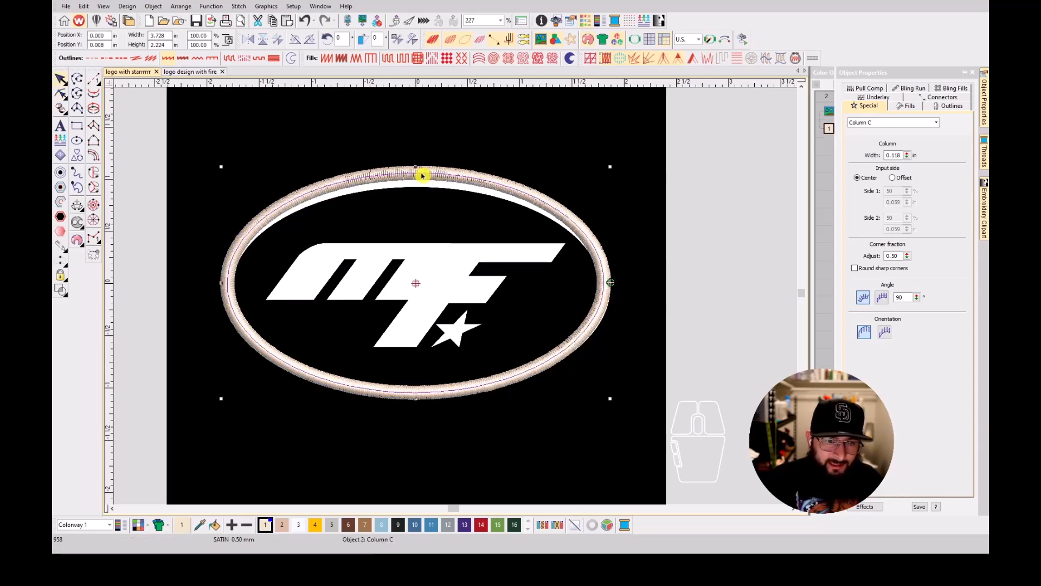
{"action": "left_click_drag", "start_coordinate": [421, 175], "coordinate": [418, 179]}
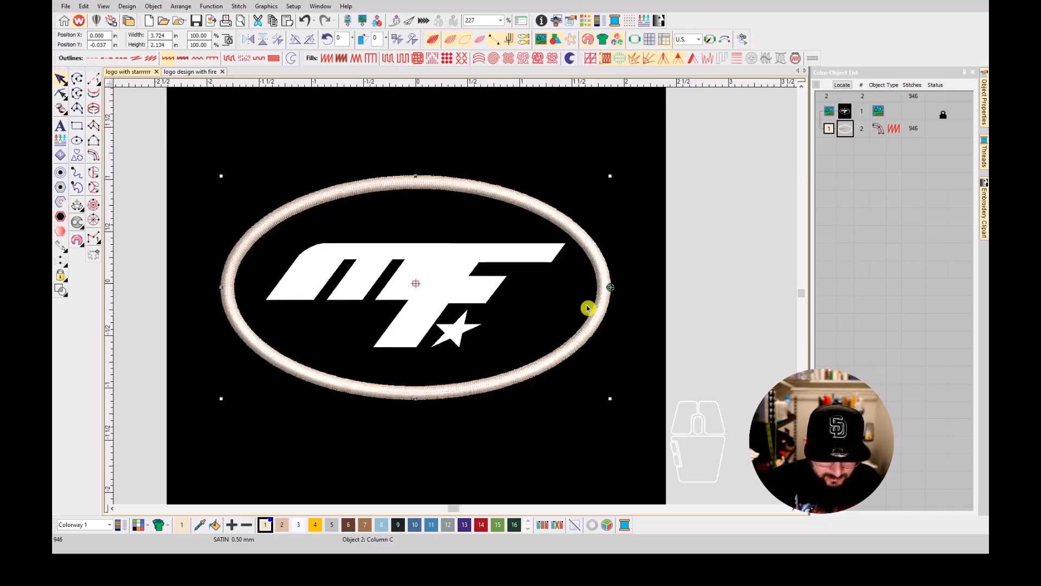
{"action": "scroll", "coordinate": [457, 298], "scroll_direction": "down", "scroll_amount": 2}
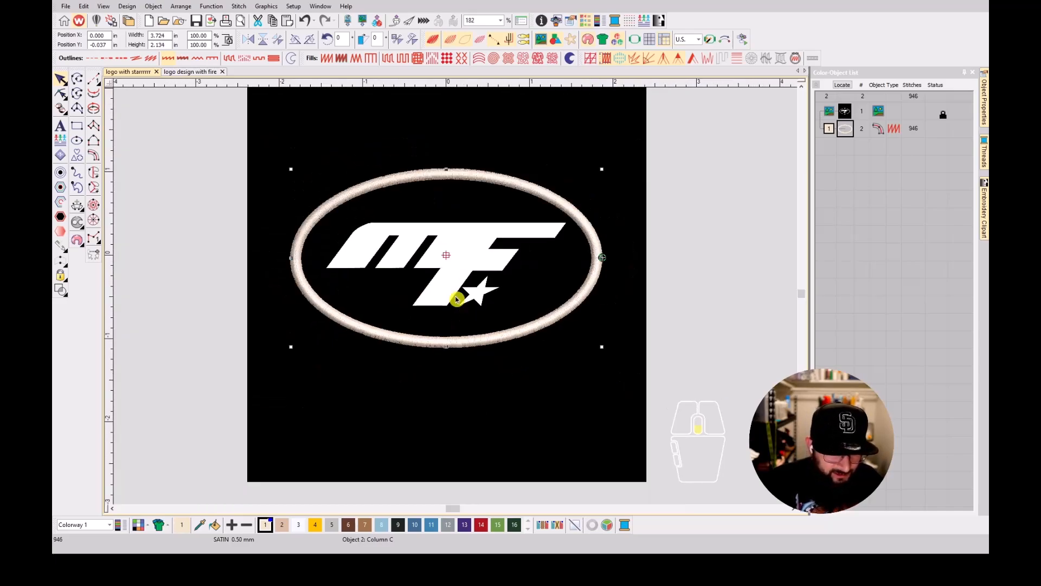
{"action": "scroll", "coordinate": [456, 300], "scroll_direction": "down", "scroll_amount": 1}
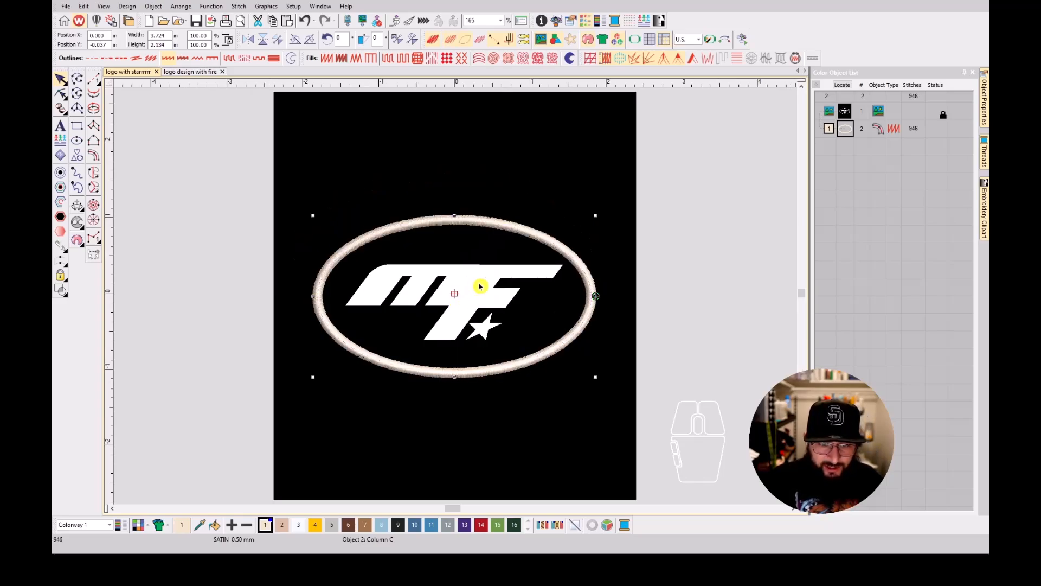
{"action": "scroll", "coordinate": [132, 173], "scroll_direction": "up", "scroll_amount": 5}
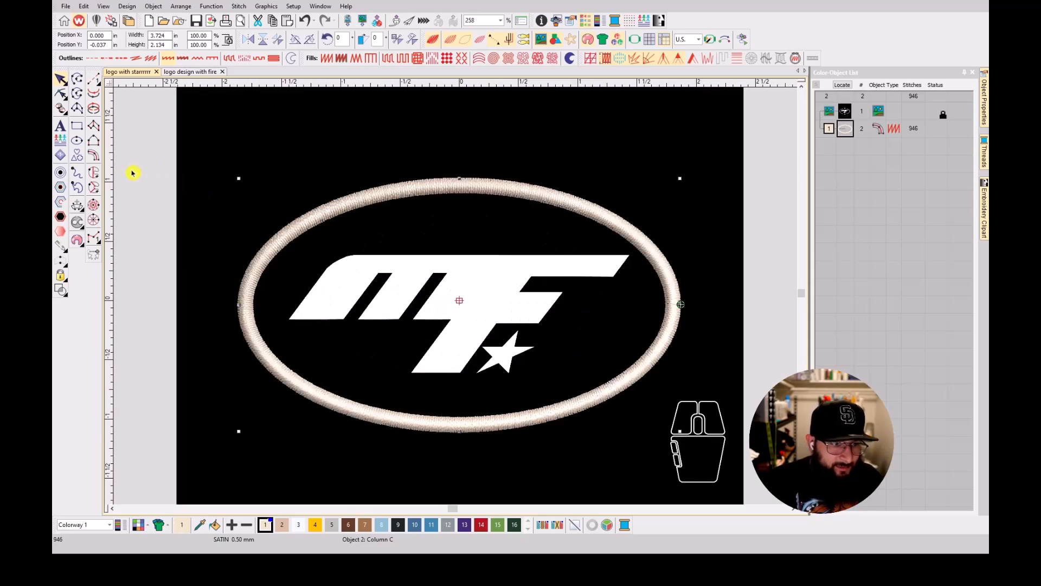
Begin a tatami fill boundary at the M's first leg, tracing its base, slanted outer edge and rounded upper corner.
{"action": "left_click", "coordinate": [94, 172]}
{"action": "scroll", "coordinate": [350, 278], "scroll_direction": "up", "scroll_amount": 5}
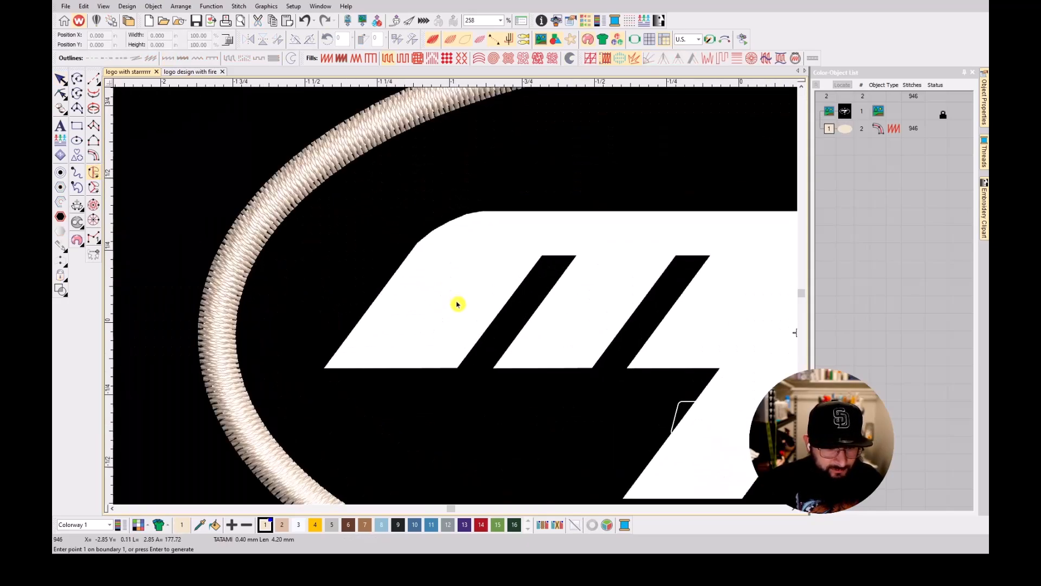
{"action": "left_click", "coordinate": [457, 367]}
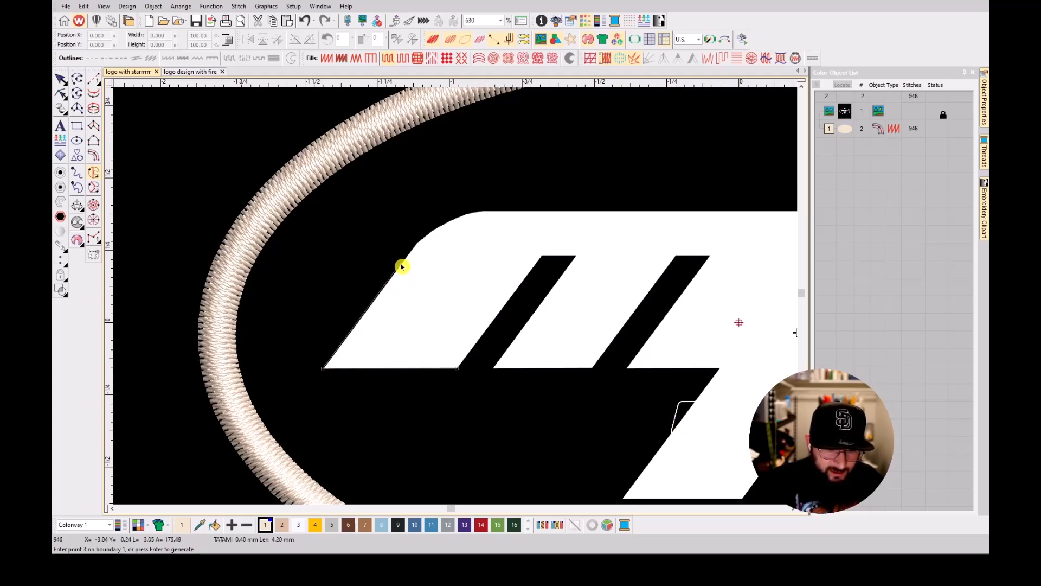
{"action": "left_click", "coordinate": [417, 247]}
{"action": "scroll", "coordinate": [418, 247], "scroll_direction": "up", "scroll_amount": 3}
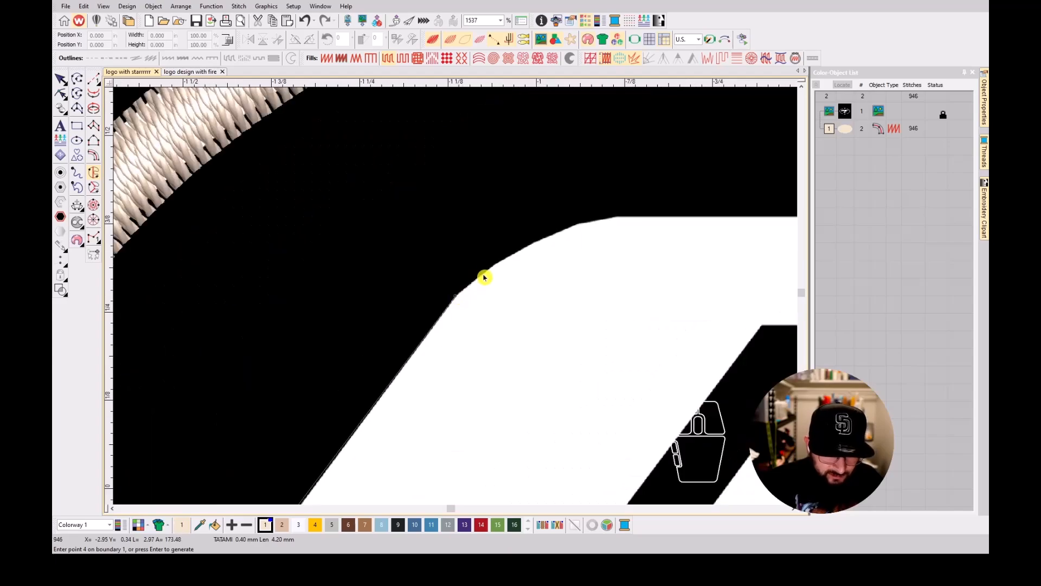
{"action": "left_click", "coordinate": [510, 259]}
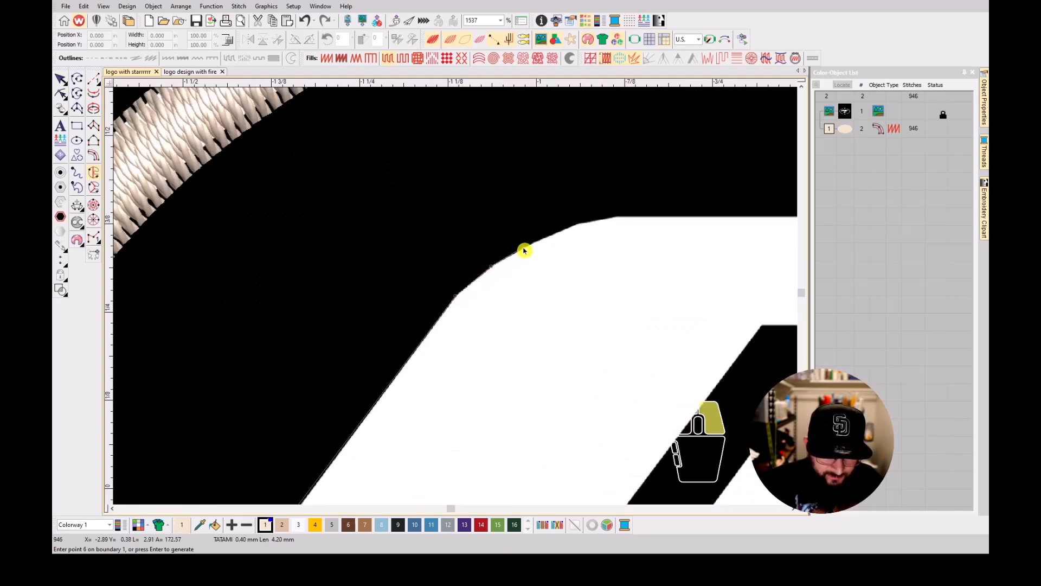
{"action": "scroll", "coordinate": [526, 246], "scroll_direction": "up", "scroll_amount": 2}
{"action": "left_click", "coordinate": [459, 298]}
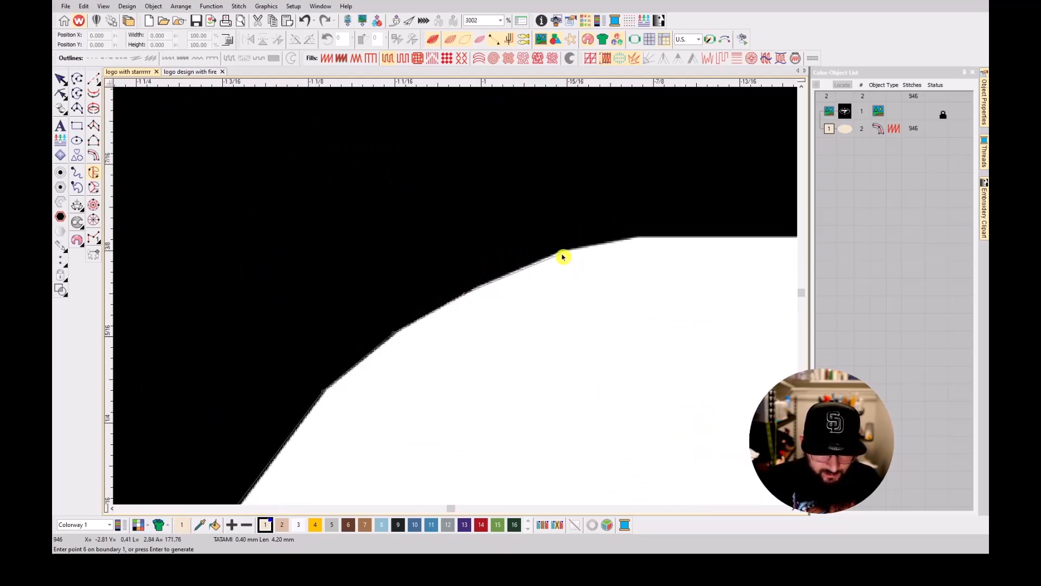
{"action": "left_click", "coordinate": [558, 254]}
{"action": "left_click", "coordinate": [637, 241]}
{"action": "scroll", "coordinate": [635, 240], "scroll_direction": "down", "scroll_amount": 4}
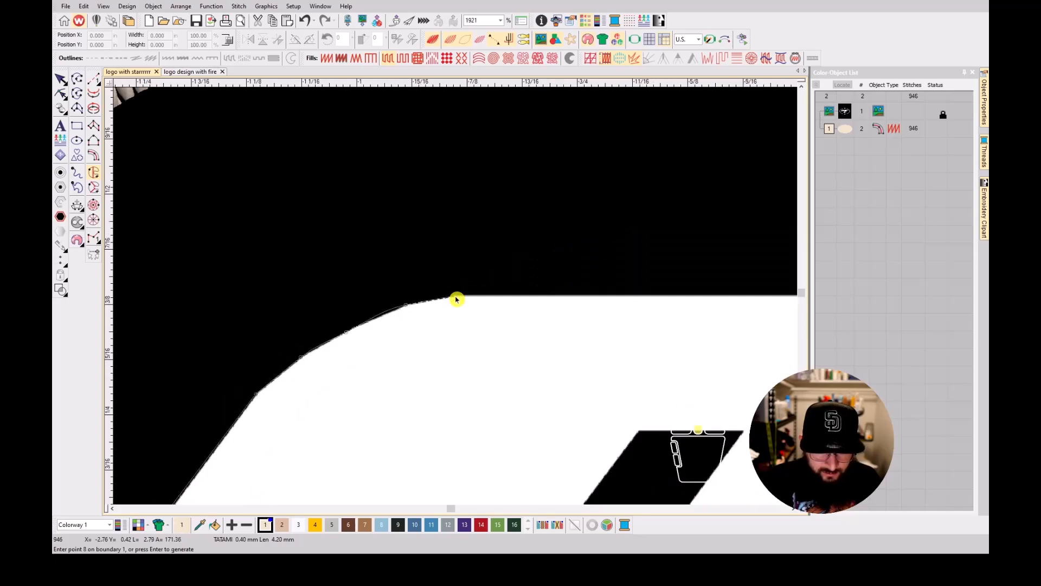
Extend the fill boundary along the lettering's straight top edge and down the slanted end of the F's upper arm.
{"action": "scroll", "coordinate": [455, 311], "scroll_direction": "up", "scroll_amount": 3}
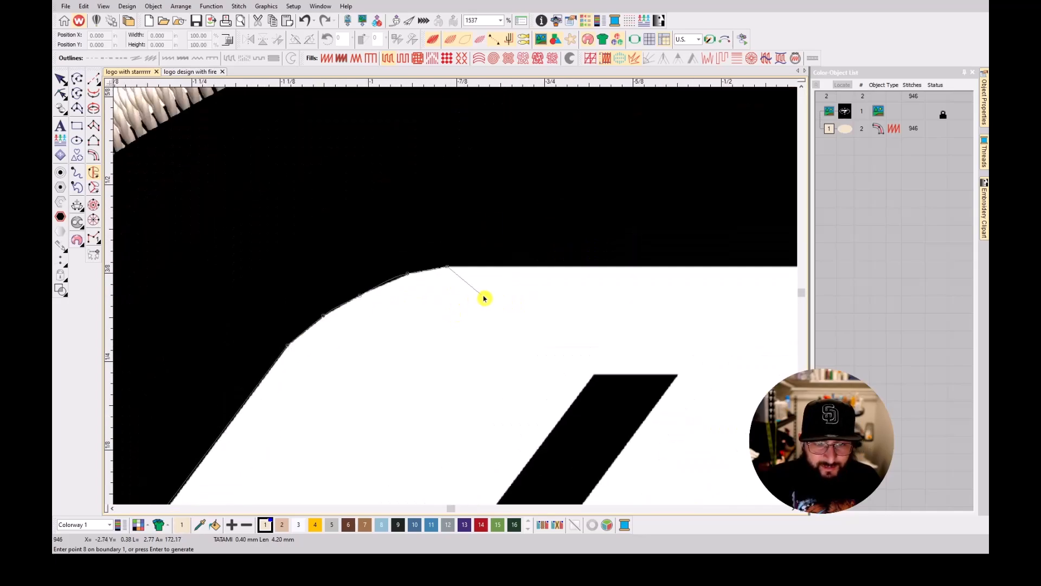
{"action": "scroll", "coordinate": [481, 296], "scroll_direction": "down", "scroll_amount": 5}
{"action": "scroll", "coordinate": [480, 293], "scroll_direction": "up", "scroll_amount": 3}
{"action": "scroll", "coordinate": [445, 299], "scroll_direction": "up", "scroll_amount": 1}
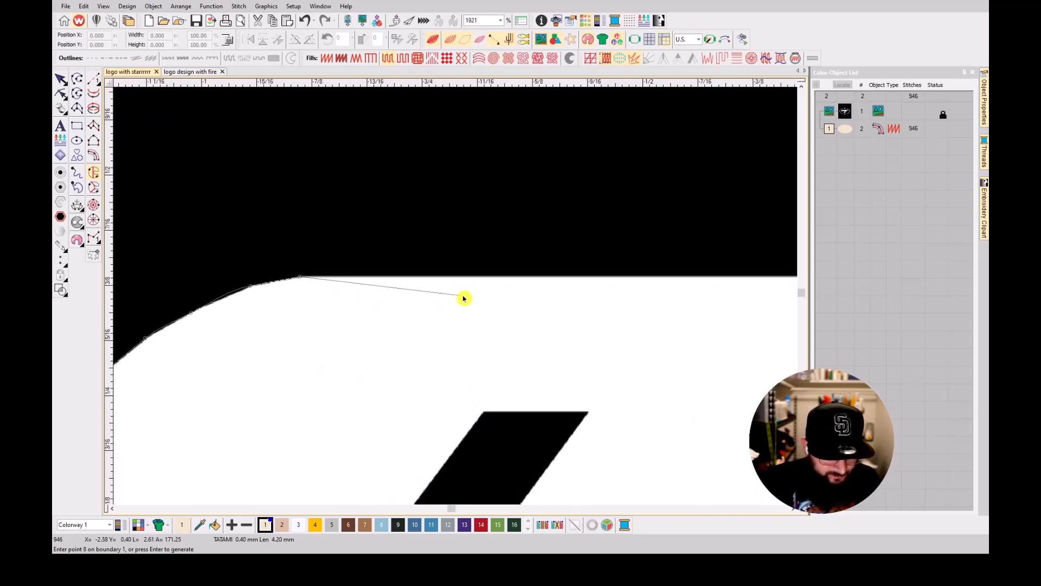
{"action": "scroll", "coordinate": [542, 296], "scroll_direction": "down", "scroll_amount": 1}
{"action": "scroll", "coordinate": [625, 286], "scroll_direction": "down", "scroll_amount": 1}
{"action": "scroll", "coordinate": [458, 298], "scroll_direction": "down", "scroll_amount": 2}
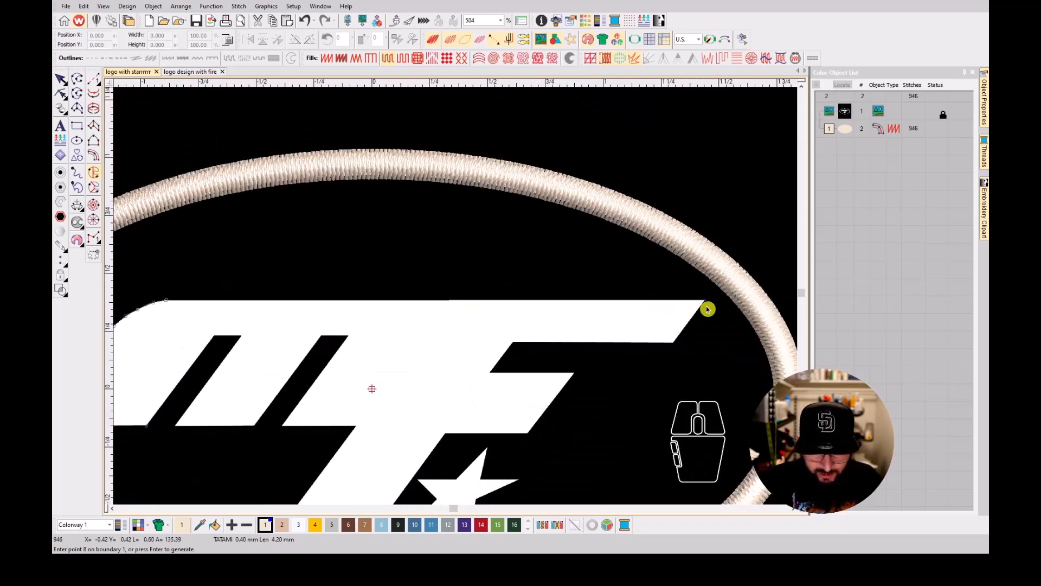
{"action": "scroll", "coordinate": [707, 309], "scroll_direction": "up", "scroll_amount": 4}
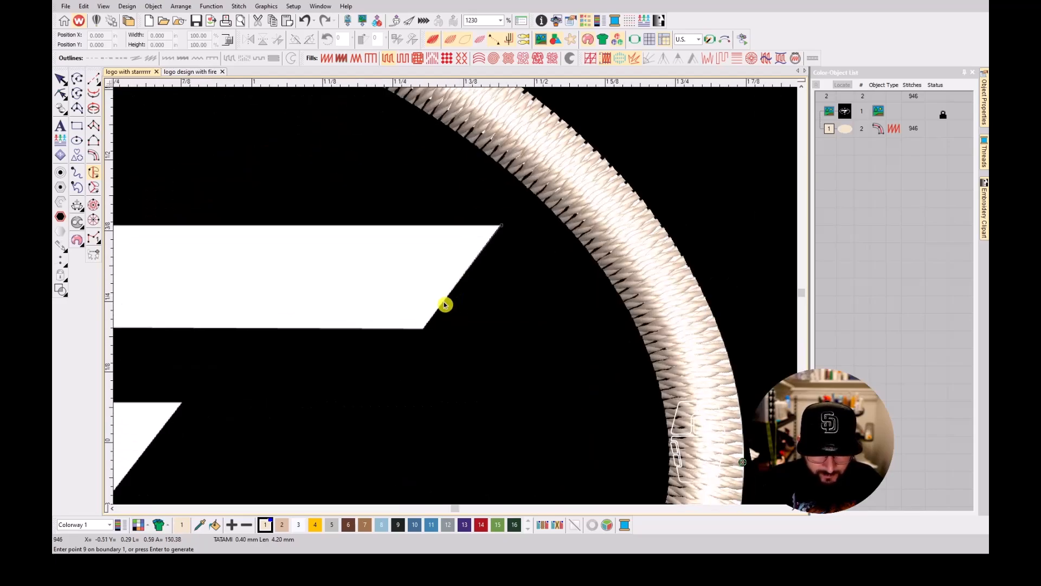
{"action": "left_click", "coordinate": [425, 331]}
Trace the underside of the F's upper arm, the slanted notch and the lower arm back to the stem.
{"action": "scroll", "coordinate": [343, 328], "scroll_direction": "left", "scroll_amount": 3}
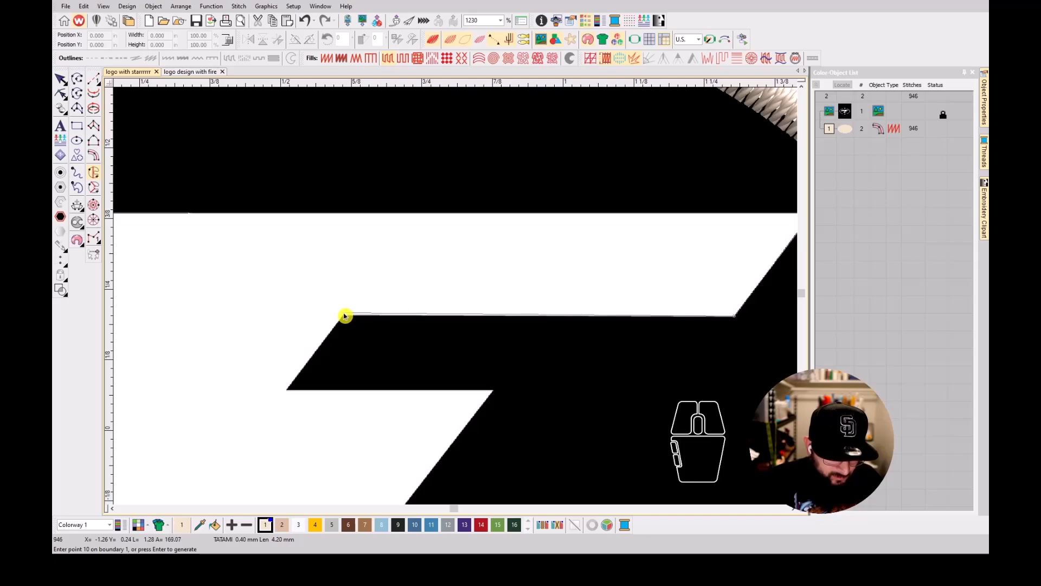
{"action": "left_click", "coordinate": [344, 315]}
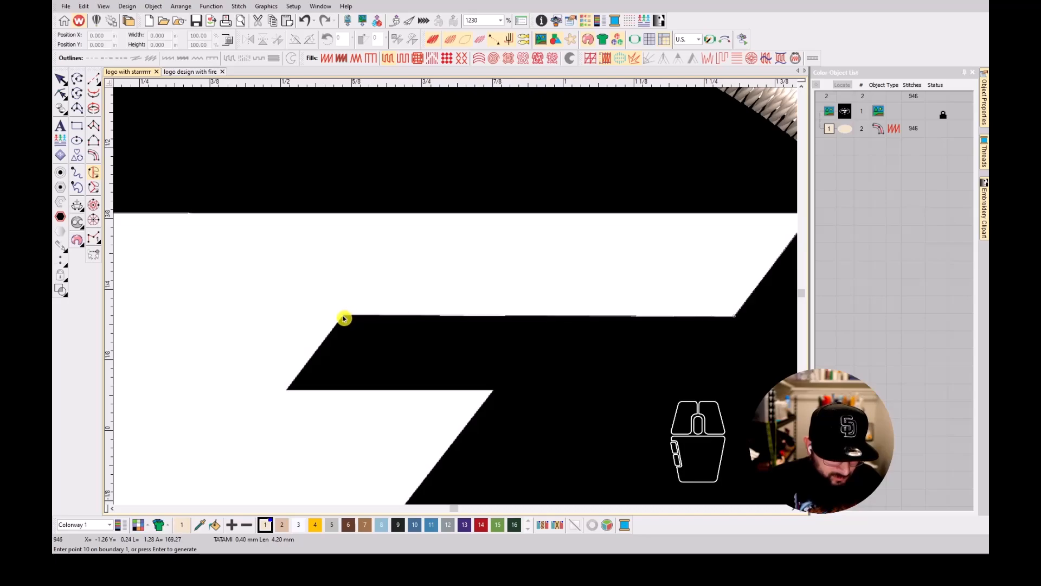
{"action": "left_click", "coordinate": [288, 391]}
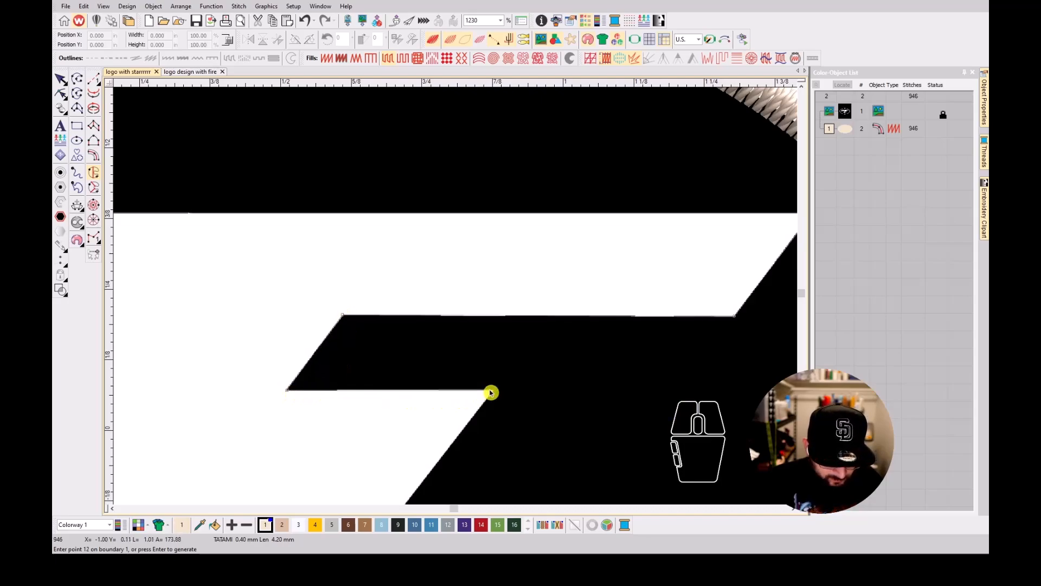
{"action": "left_click", "coordinate": [494, 393]}
{"action": "scroll", "coordinate": [481, 412], "scroll_direction": "down", "scroll_amount": 1}
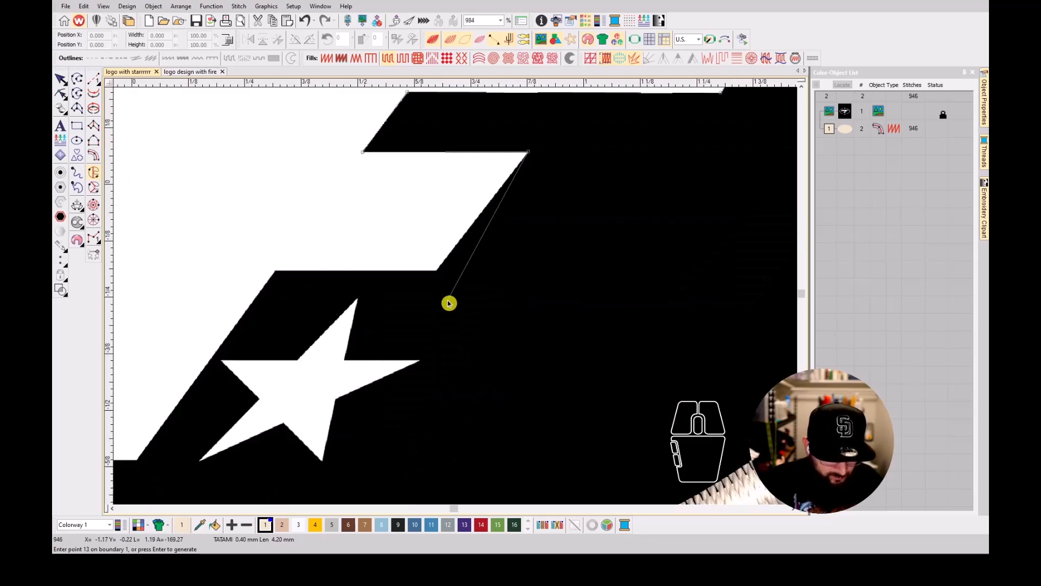
{"action": "left_click", "coordinate": [437, 273]}
{"action": "left_click", "coordinate": [276, 274]}
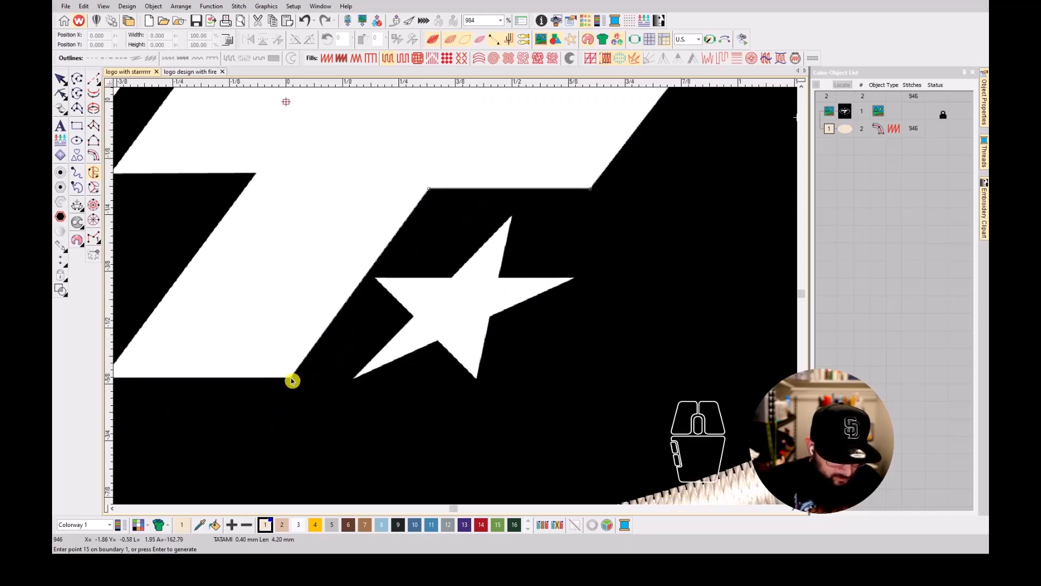
Trace the F's slanted stem down to its base, across it and back up to the underside of the M.
{"action": "left_click", "coordinate": [294, 380]}
{"action": "left_click", "coordinate": [262, 338]}
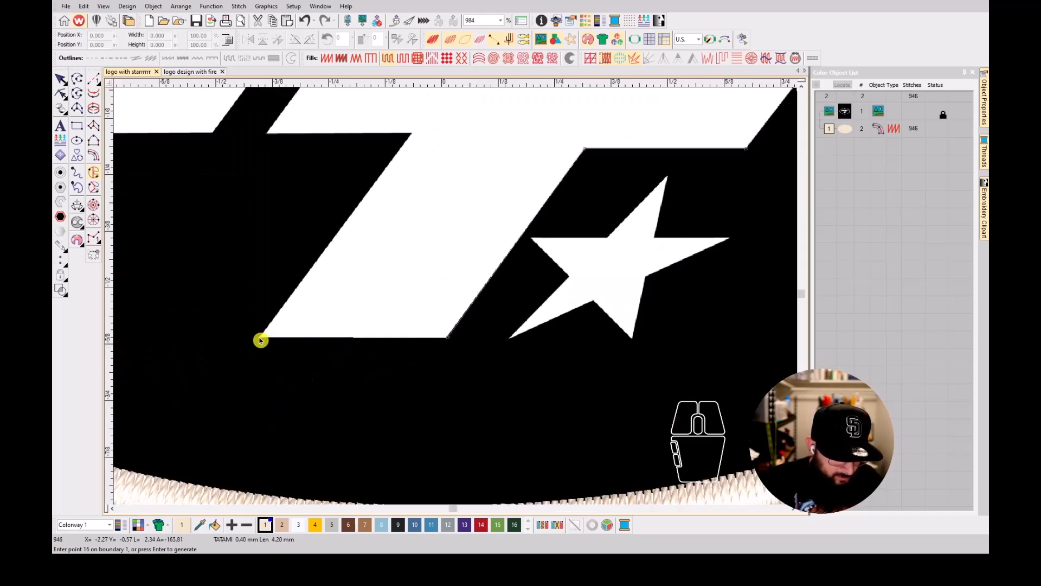
{"action": "left_click", "coordinate": [414, 135]}
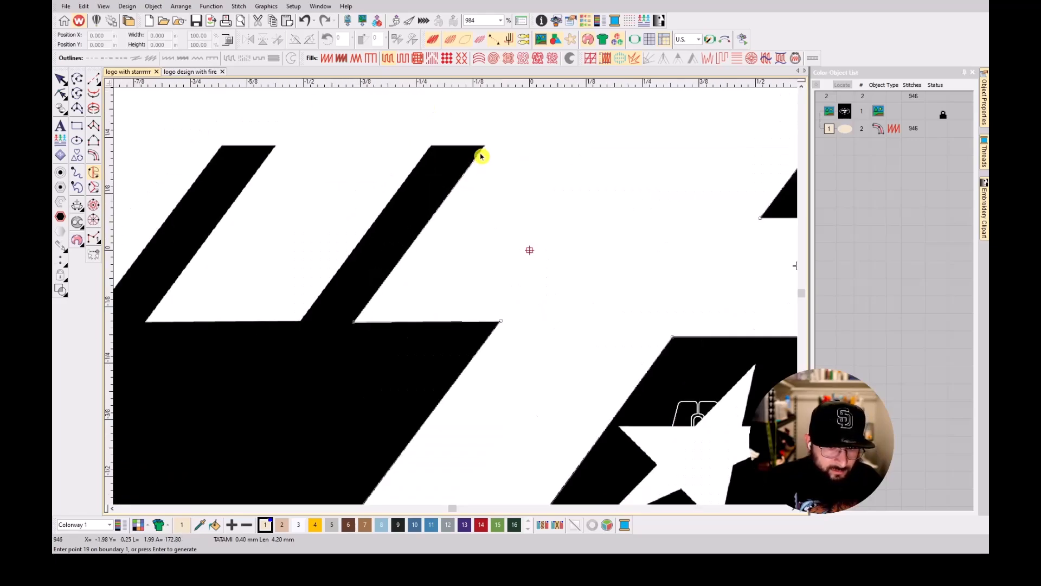
Trace around the two slanted gaps between the M's legs and close the fill boundary.
{"action": "left_click", "coordinate": [484, 148]}
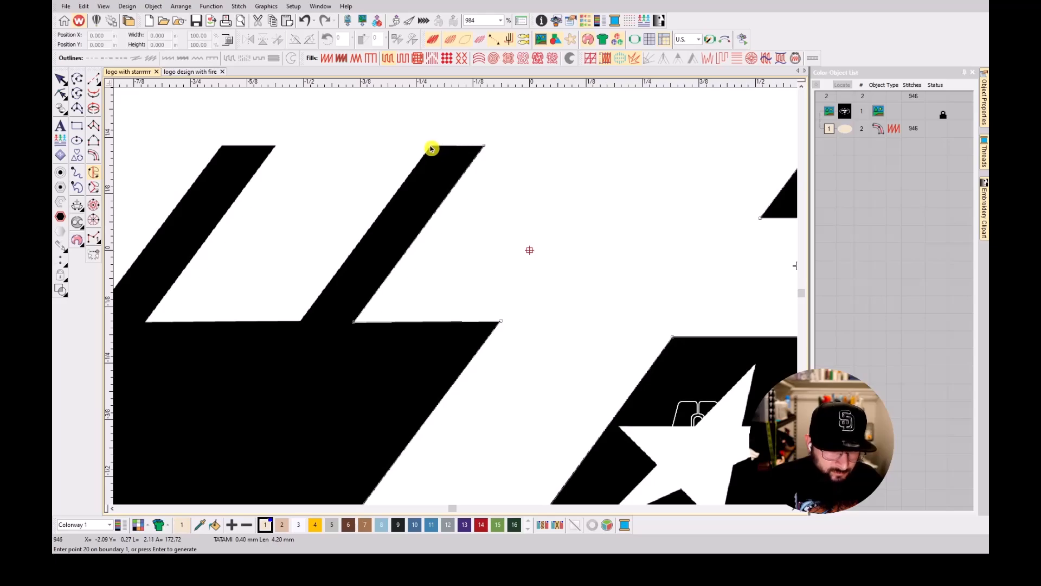
{"action": "left_click", "coordinate": [432, 147]}
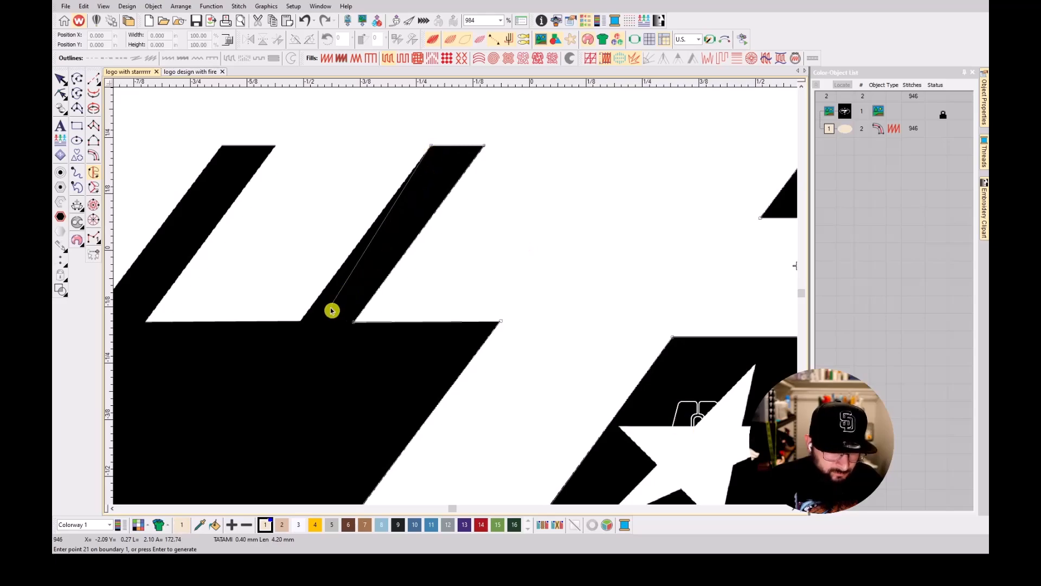
{"action": "left_click", "coordinate": [302, 324]}
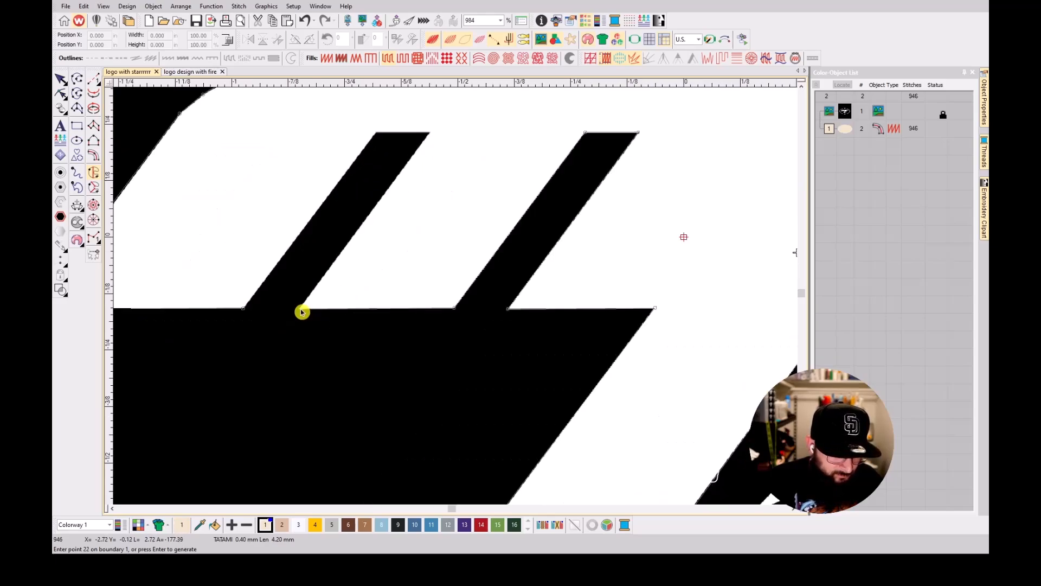
{"action": "left_click", "coordinate": [300, 311]}
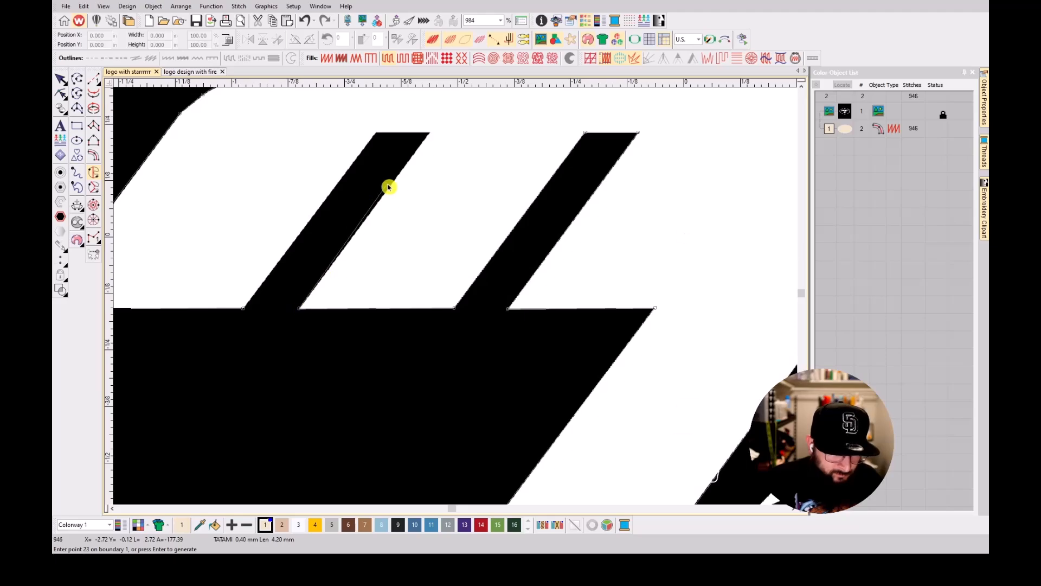
{"action": "left_click", "coordinate": [430, 134]}
{"action": "left_click", "coordinate": [376, 133]}
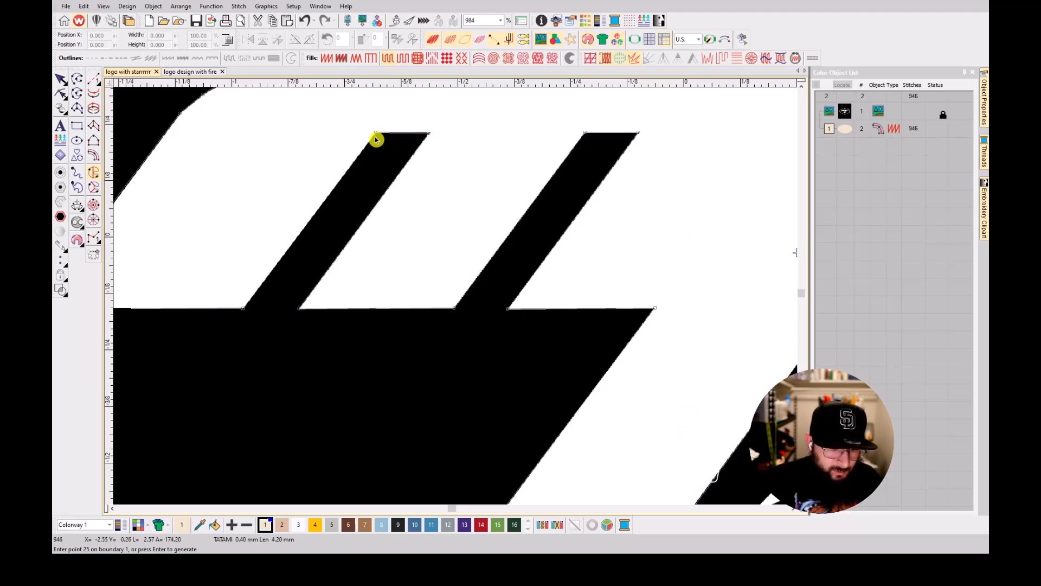
{"action": "key", "text": "Return"}
Place the lettering fill's entry and exit at the M's lower-left corner and define a slanted stitch angle to generate the fill.
{"action": "scroll", "coordinate": [379, 151], "scroll_direction": "down", "scroll_amount": 2}
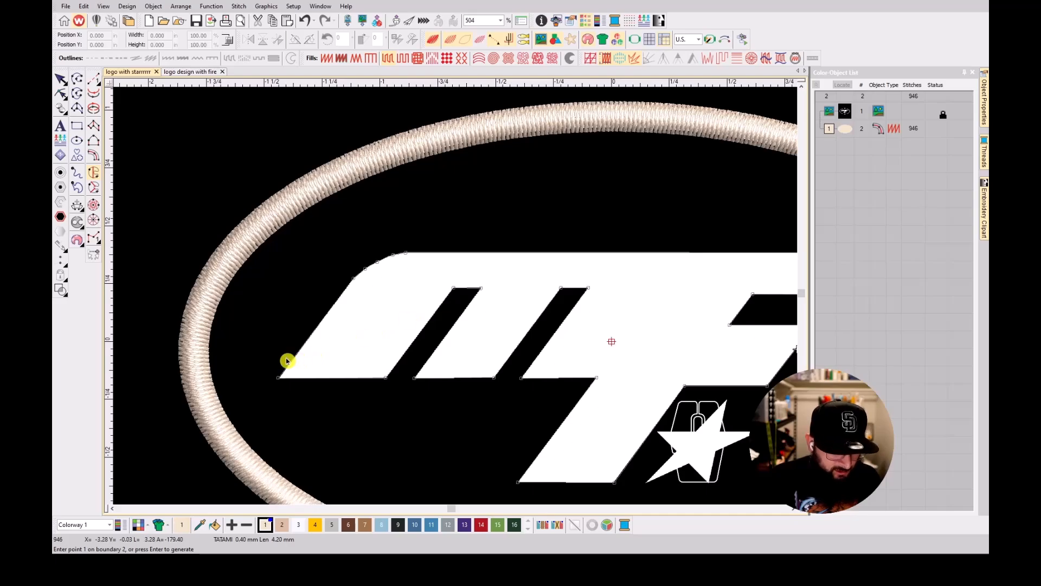
{"action": "scroll", "coordinate": [286, 360], "scroll_direction": "up", "scroll_amount": 2}
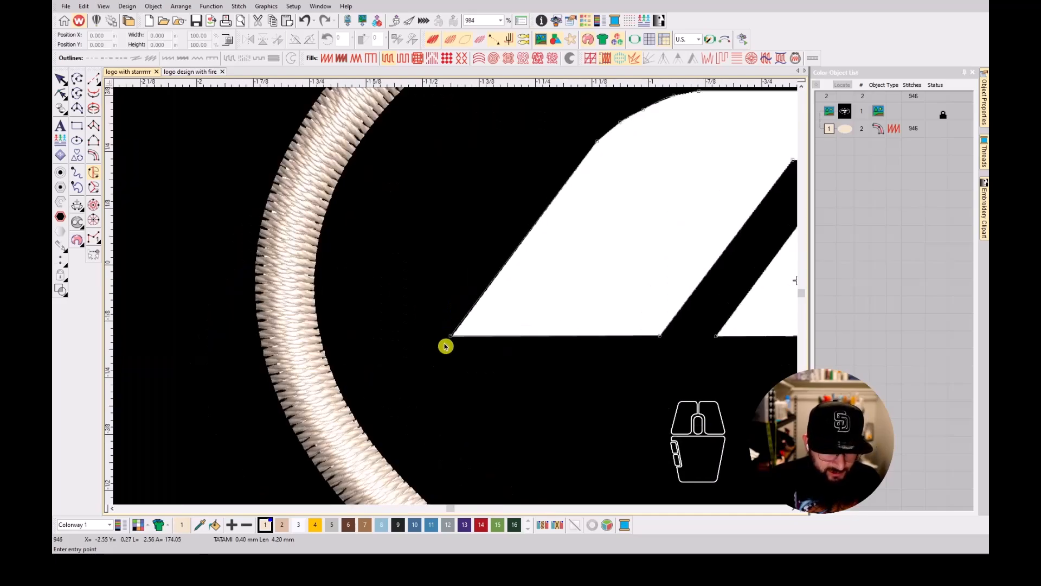
{"action": "left_click", "coordinate": [446, 346]}
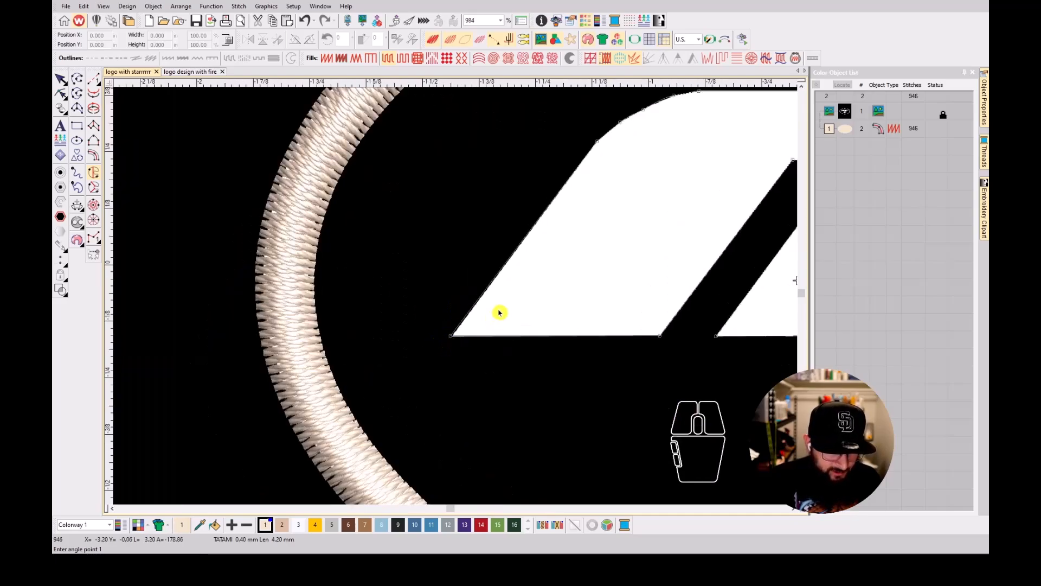
{"action": "scroll", "coordinate": [510, 342], "scroll_direction": "down", "scroll_amount": 2}
{"action": "left_click", "coordinate": [455, 315]}
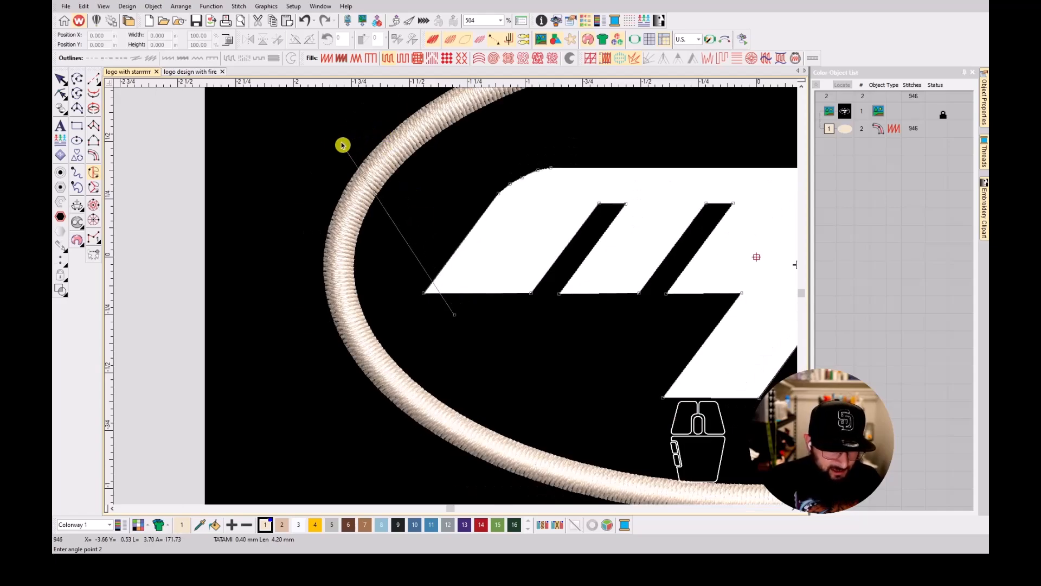
{"action": "left_click_drag", "start_coordinate": [427, 108], "coordinate": [449, 202]}
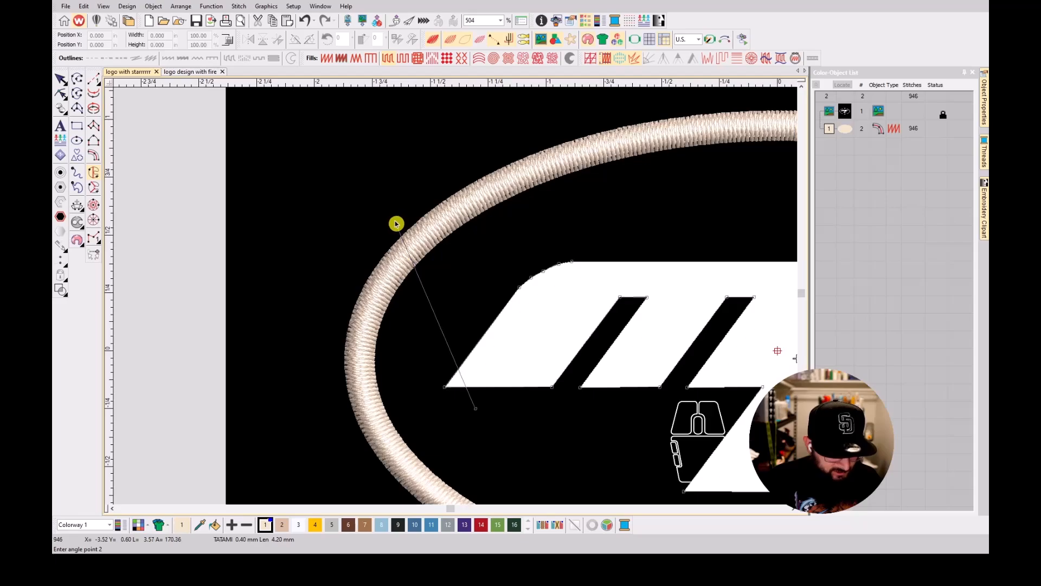
{"action": "left_click", "coordinate": [374, 236]}
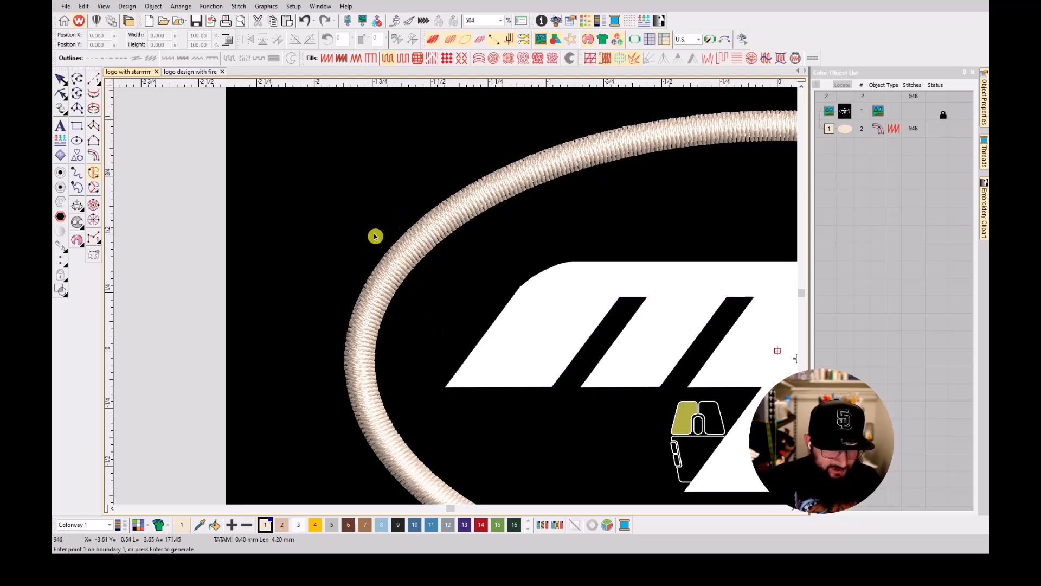
Set the MF lettering fill's stitch angle to 135°.
{"action": "left_click", "coordinate": [565, 301]}
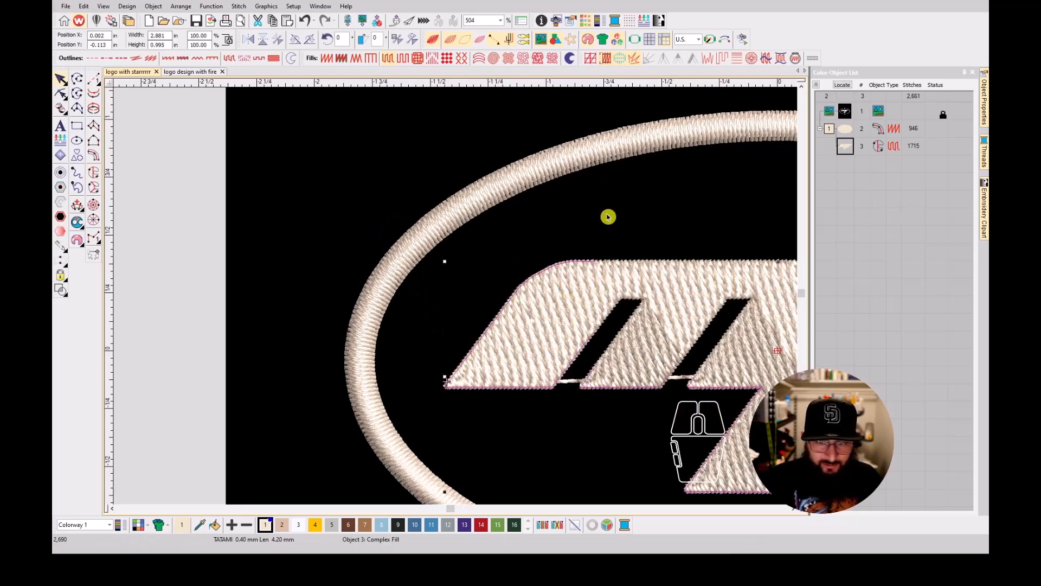
{"action": "mouse_move", "coordinate": [984, 102]}
{"action": "left_click", "coordinate": [898, 168]}
{"action": "left_click_drag", "start_coordinate": [898, 169], "coordinate": [882, 169]}
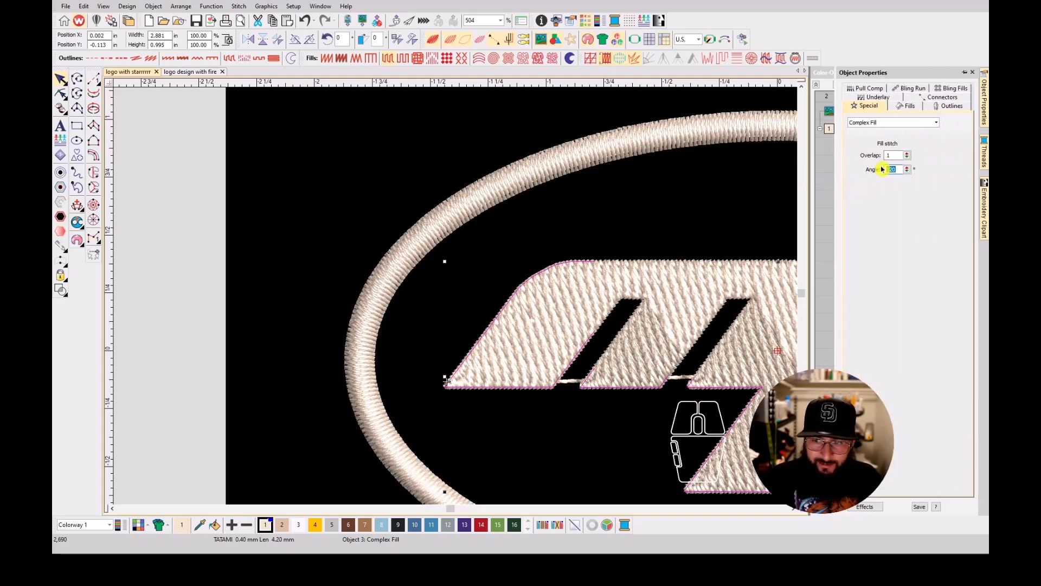
{"action": "type", "text": "135"}
{"action": "key", "text": "Return"}
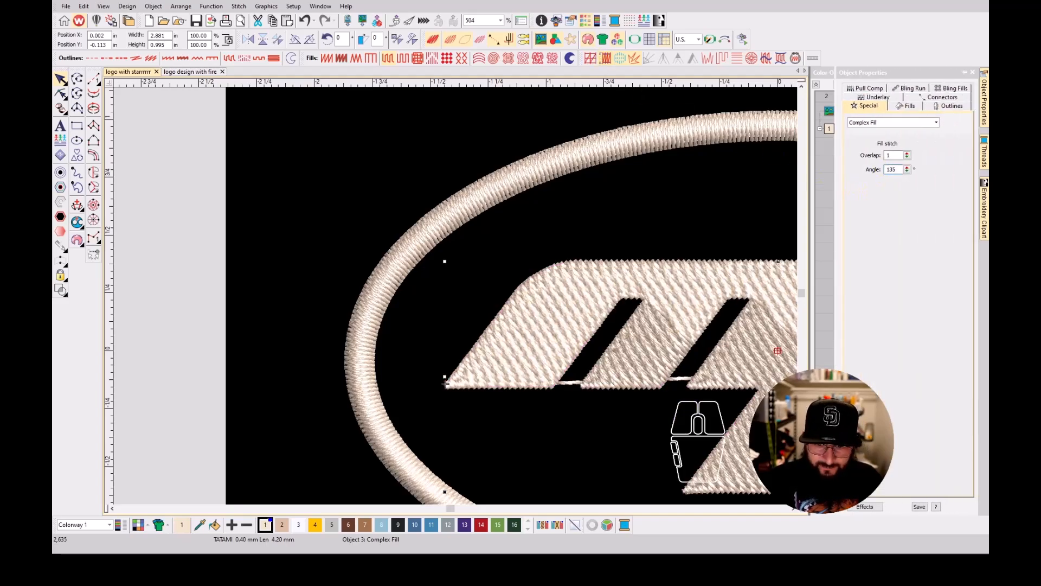
{"action": "left_click", "coordinate": [761, 242]}
{"action": "scroll", "coordinate": [712, 359], "scroll_direction": "down", "scroll_amount": 2}
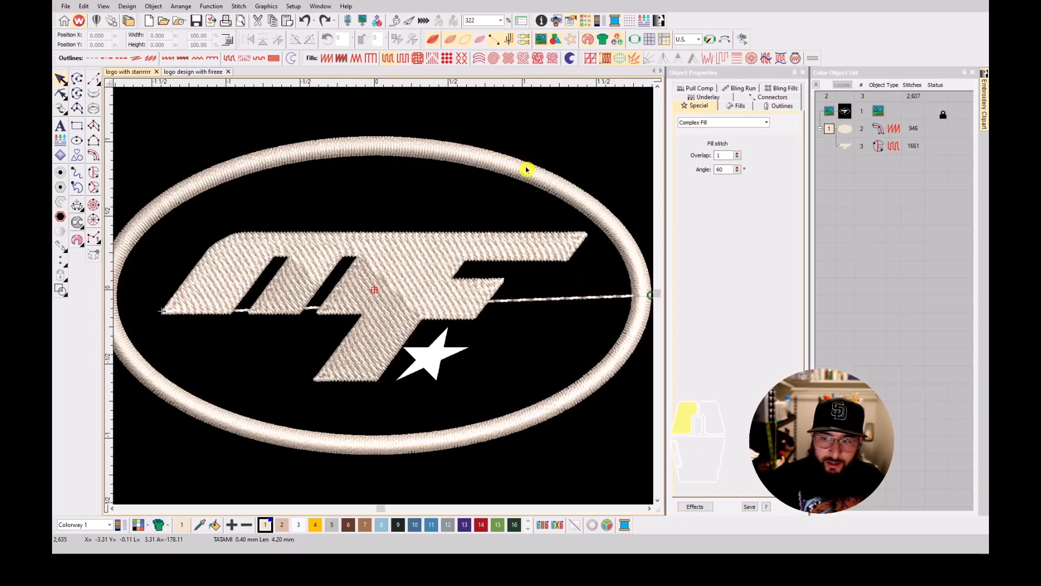
Set the connectors of both the oval border and the MF lettering to always trim after the object.
{"action": "left_click", "coordinate": [843, 146]}
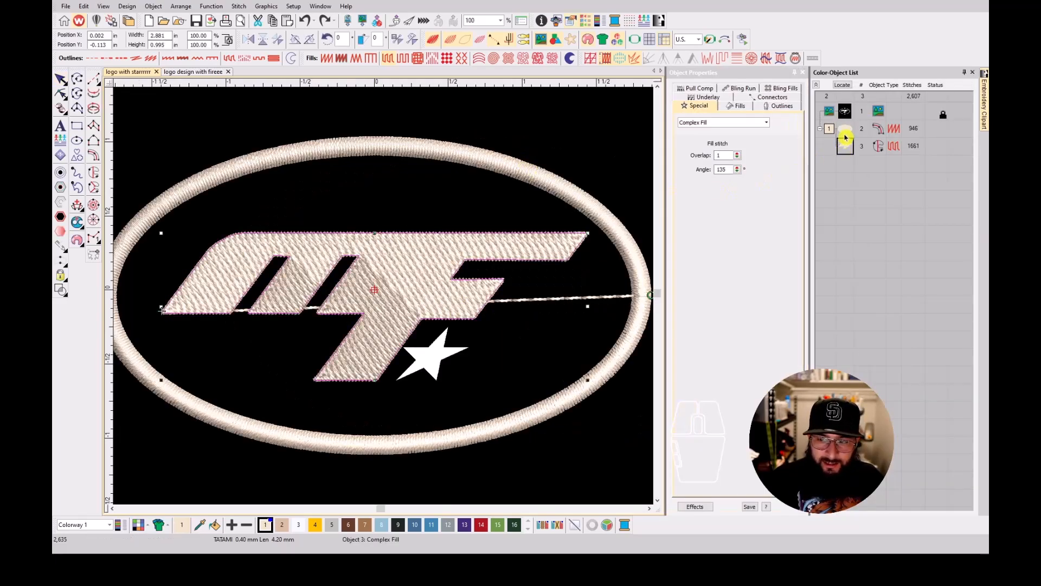
{"action": "left_click", "coordinate": [845, 132], "text": "ctrl"}
{"action": "right_click", "coordinate": [845, 137]}
{"action": "left_click", "coordinate": [852, 143]}
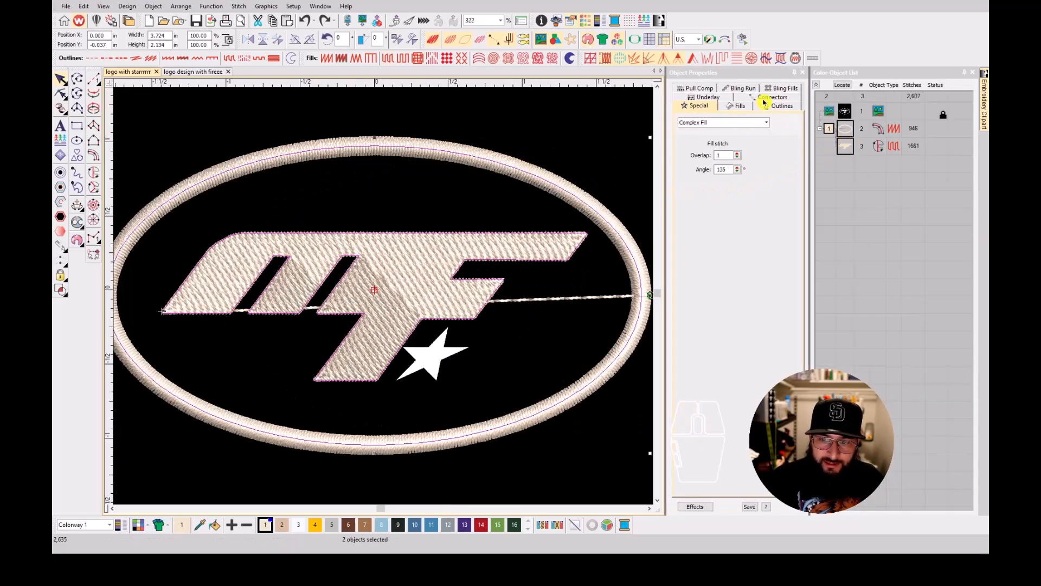
{"action": "left_click", "coordinate": [763, 101]}
{"action": "left_click", "coordinate": [860, 181]}
Enable a Tatami first underlay for the MF lettering fill.
{"action": "left_click", "coordinate": [838, 151]}
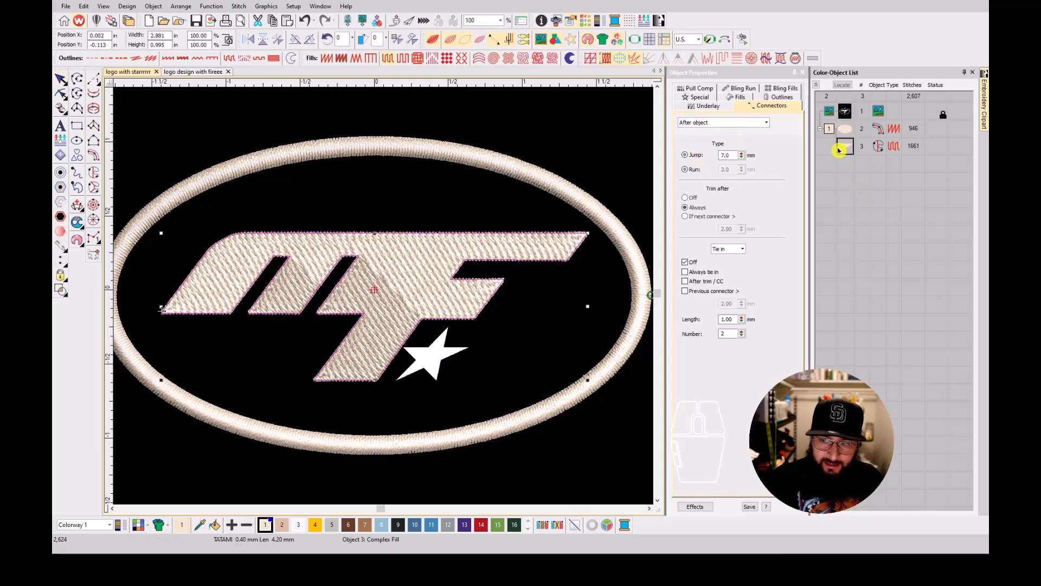
{"action": "left_click", "coordinate": [711, 107]}
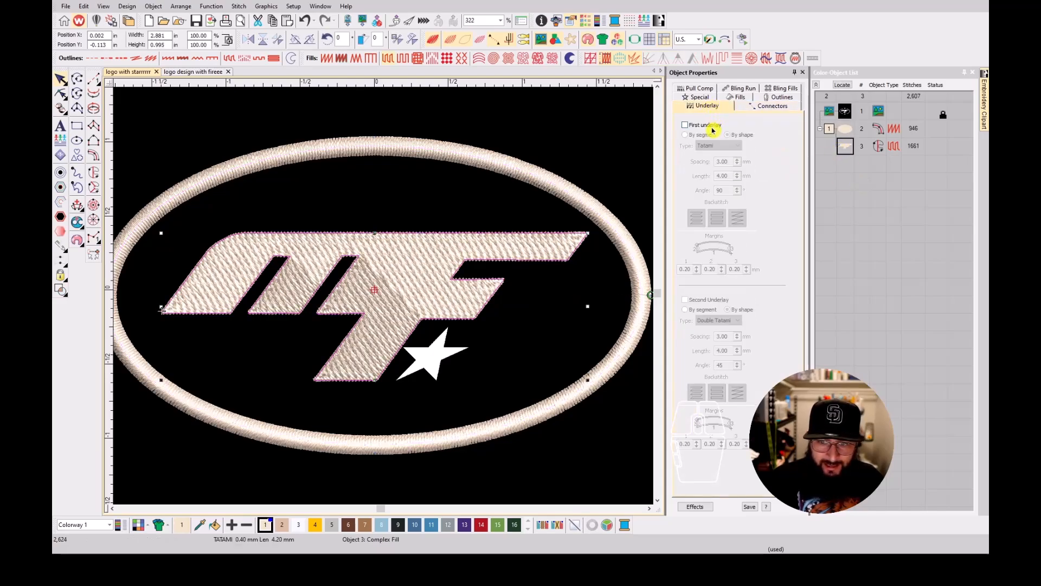
{"action": "left_click", "coordinate": [713, 127]}
Give the oval border an Edge run first underlay and a Zigzag second underlay.
{"action": "left_click", "coordinate": [845, 137]}
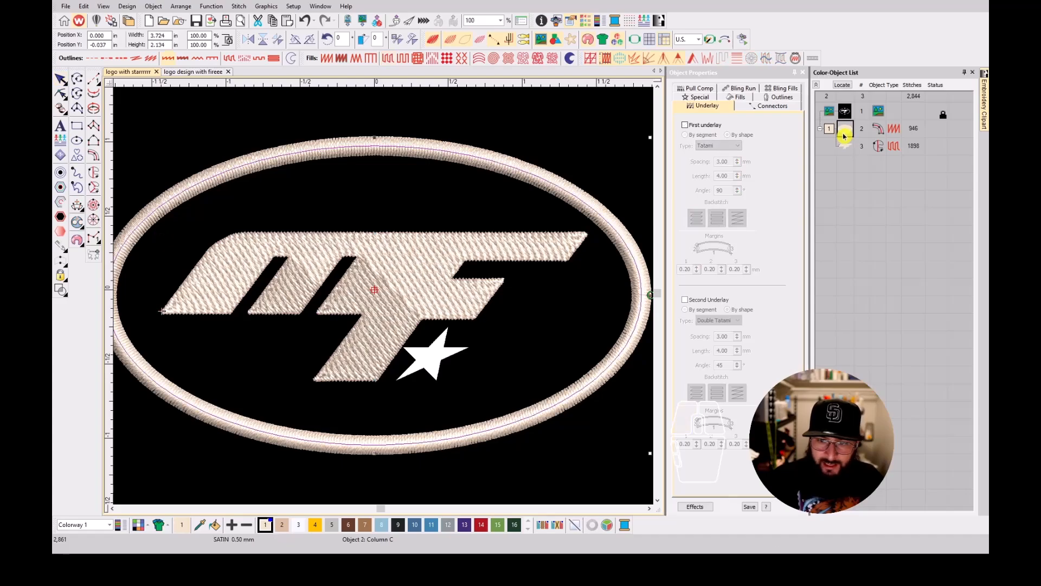
{"action": "left_click", "coordinate": [705, 126]}
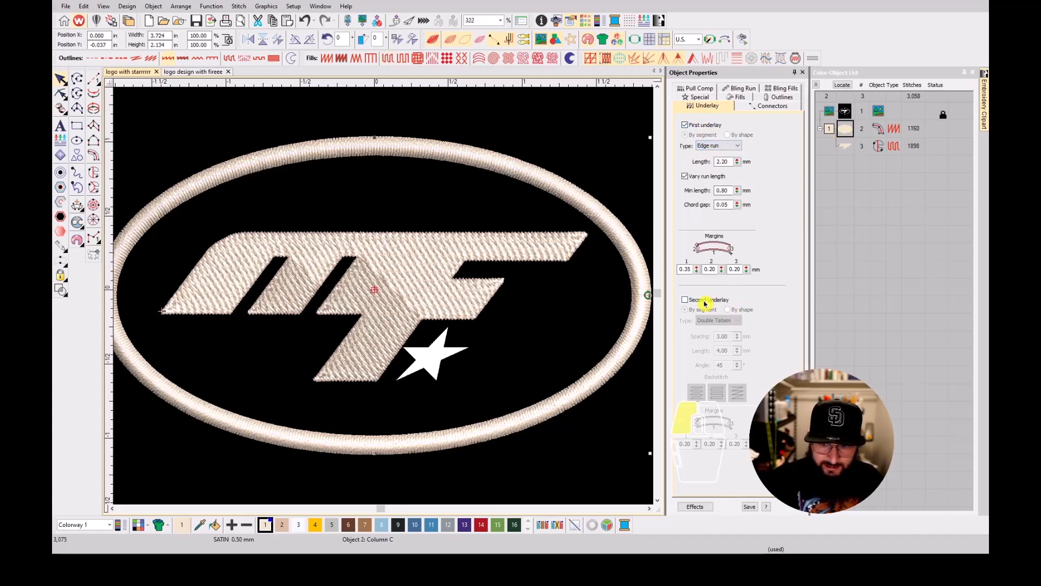
{"action": "left_click", "coordinate": [705, 300]}
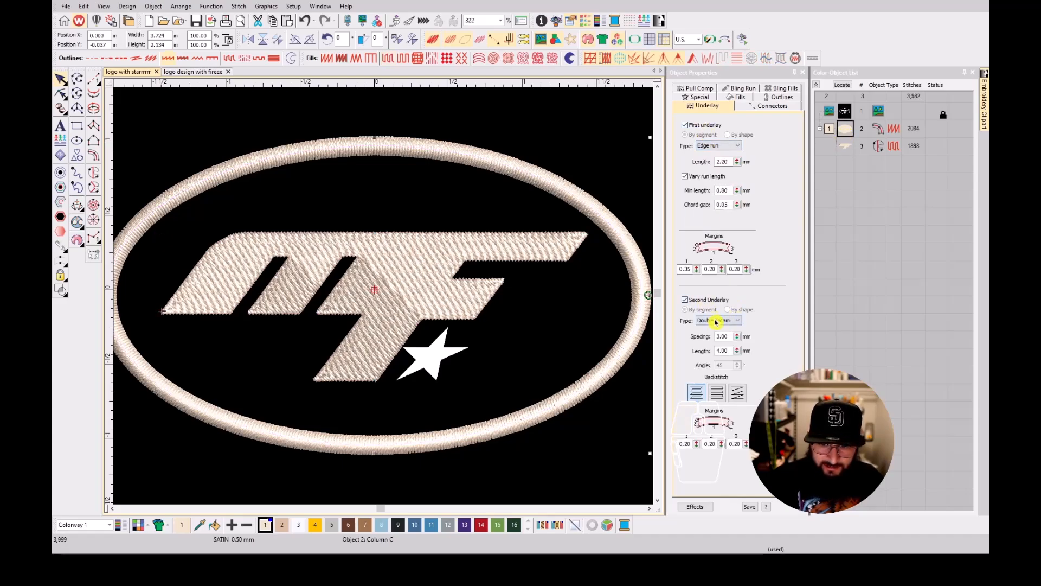
{"action": "left_click", "coordinate": [722, 337]}
{"action": "right_click", "coordinate": [849, 137]}
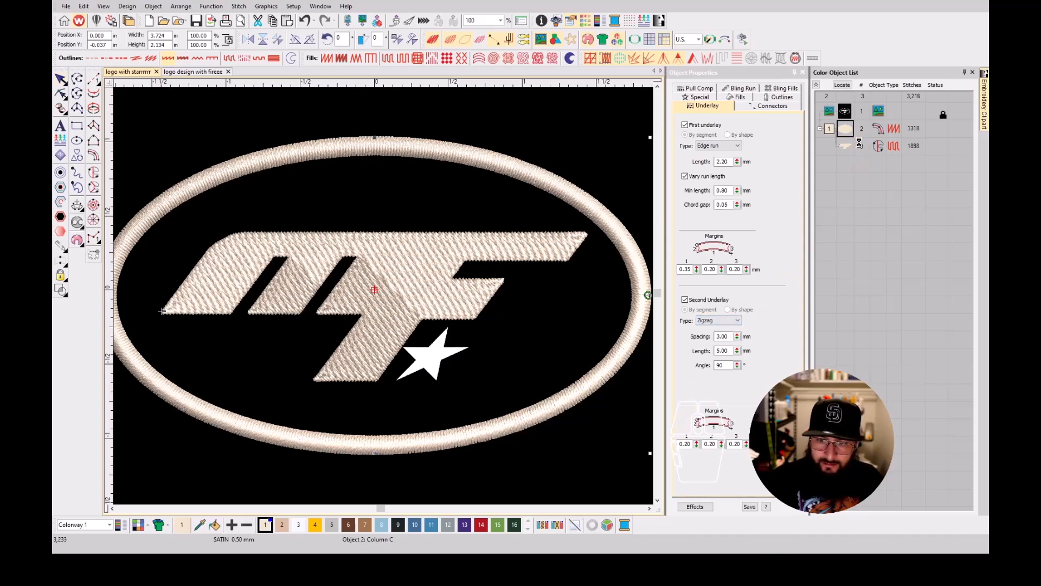
{"action": "left_click", "coordinate": [858, 144]}
Set the oval border's satin stitch spacing to 0.38 mm.
{"action": "left_click", "coordinate": [736, 106]}
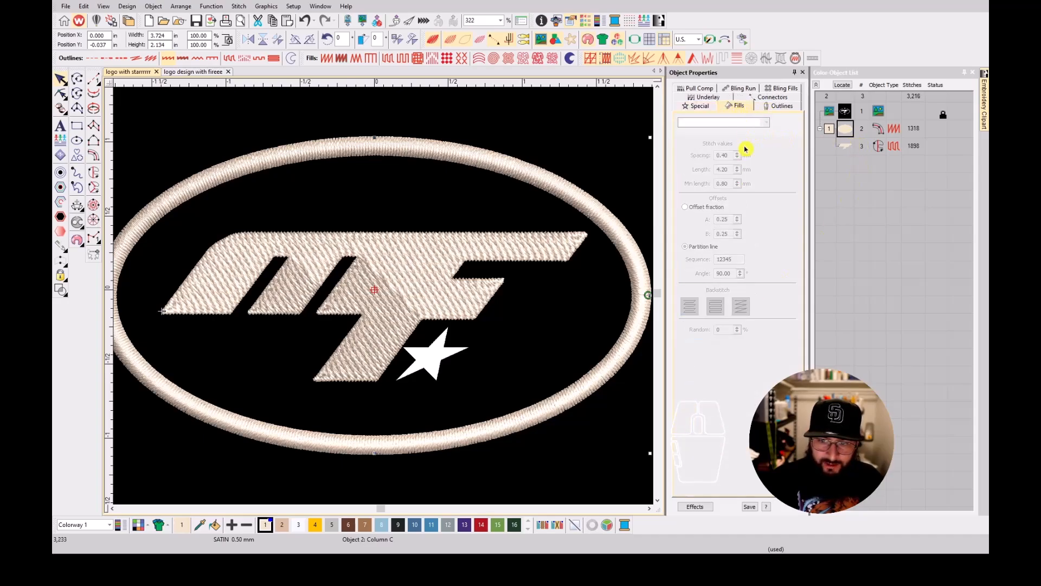
{"action": "left_click", "coordinate": [706, 100]}
{"action": "left_click", "coordinate": [771, 105]}
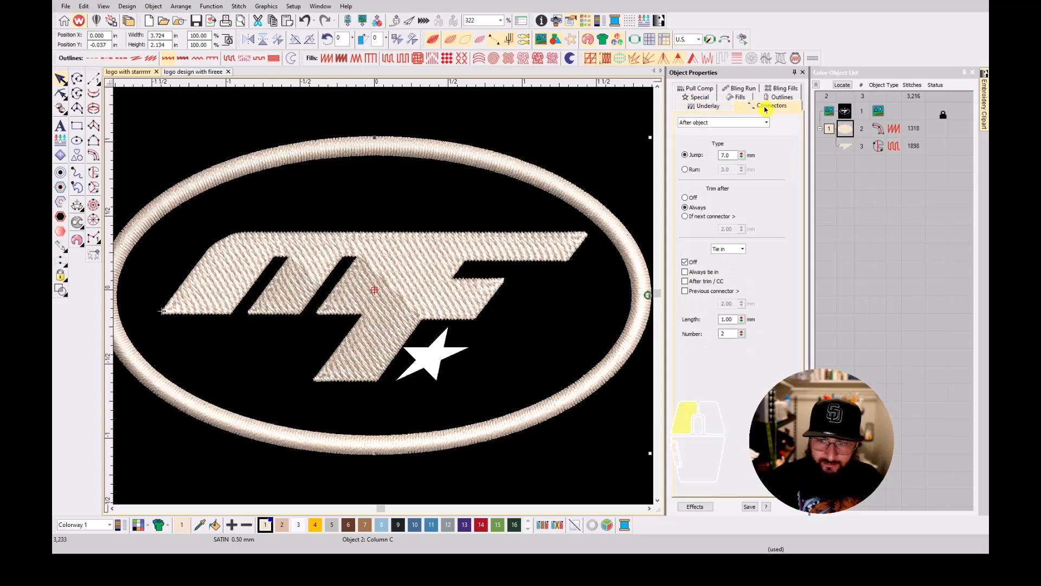
{"action": "left_click", "coordinate": [844, 131]}
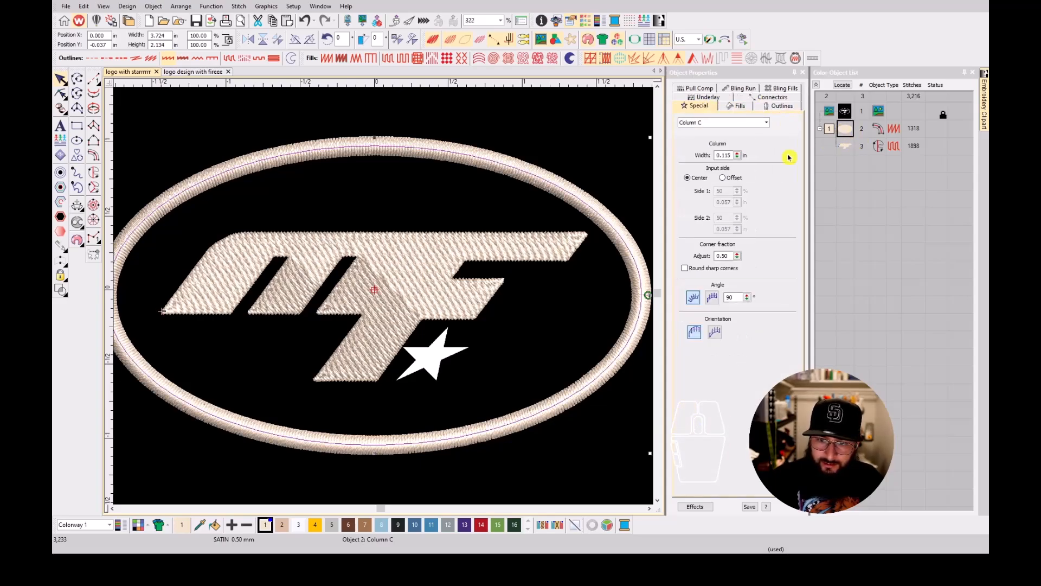
{"action": "left_click", "coordinate": [775, 109]}
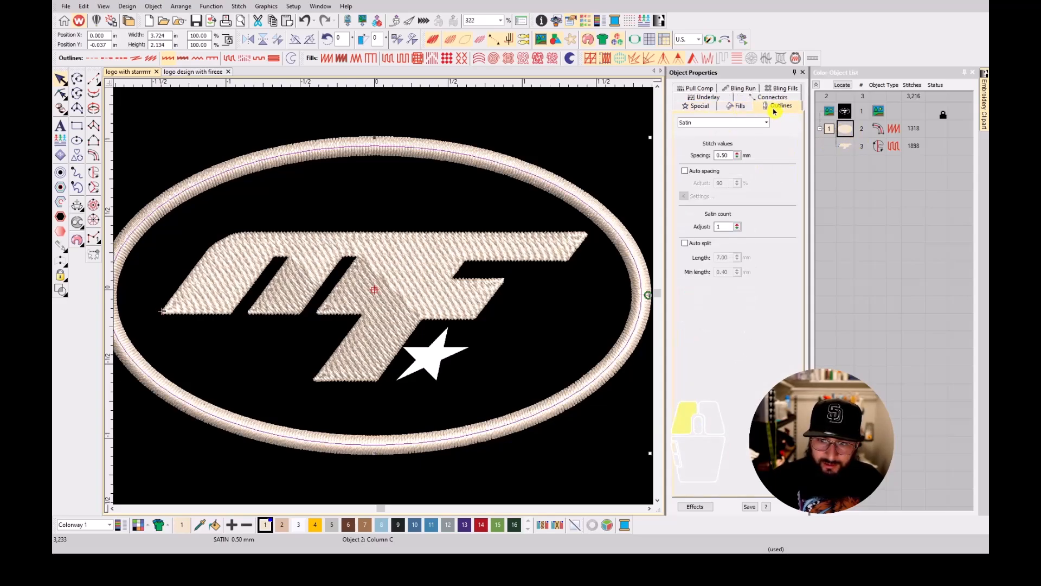
{"action": "double_click", "coordinate": [736, 155]}
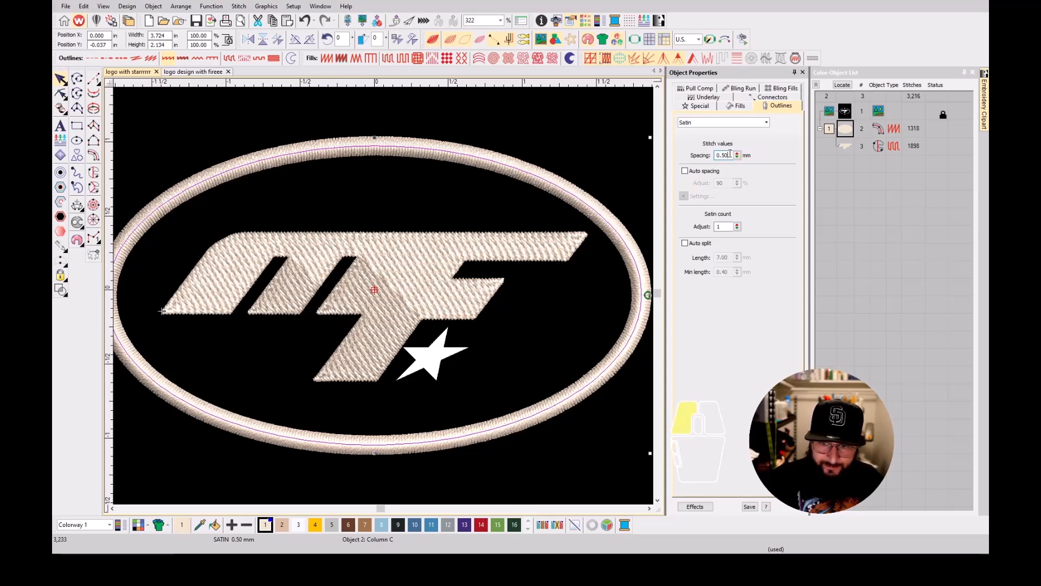
{"action": "type", "text": "0.38"}
{"action": "key", "text": "Return"}
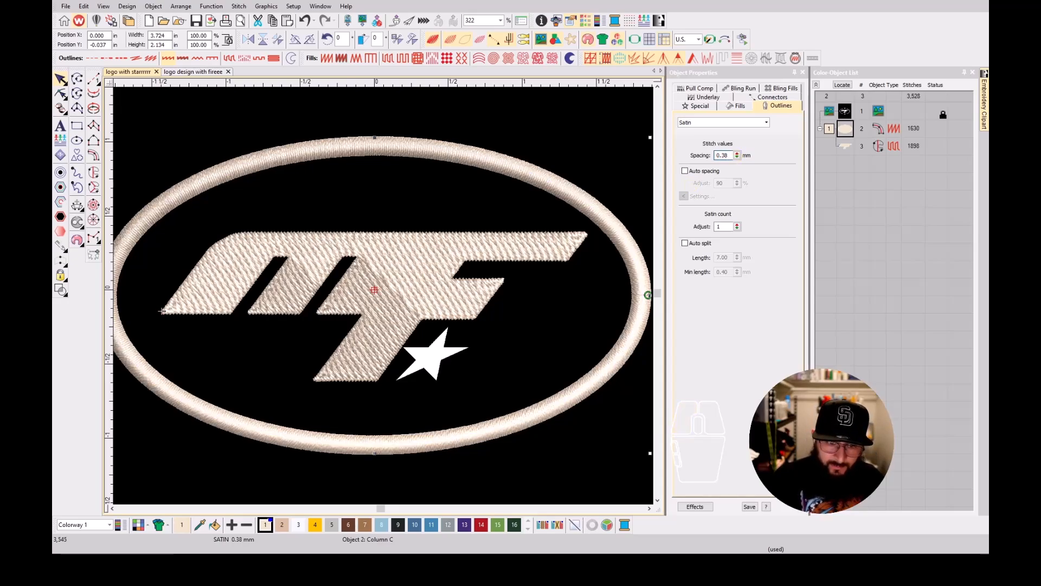
Create a satin Column C outline around the MF lettering fill.
{"action": "left_click", "coordinate": [846, 146]}
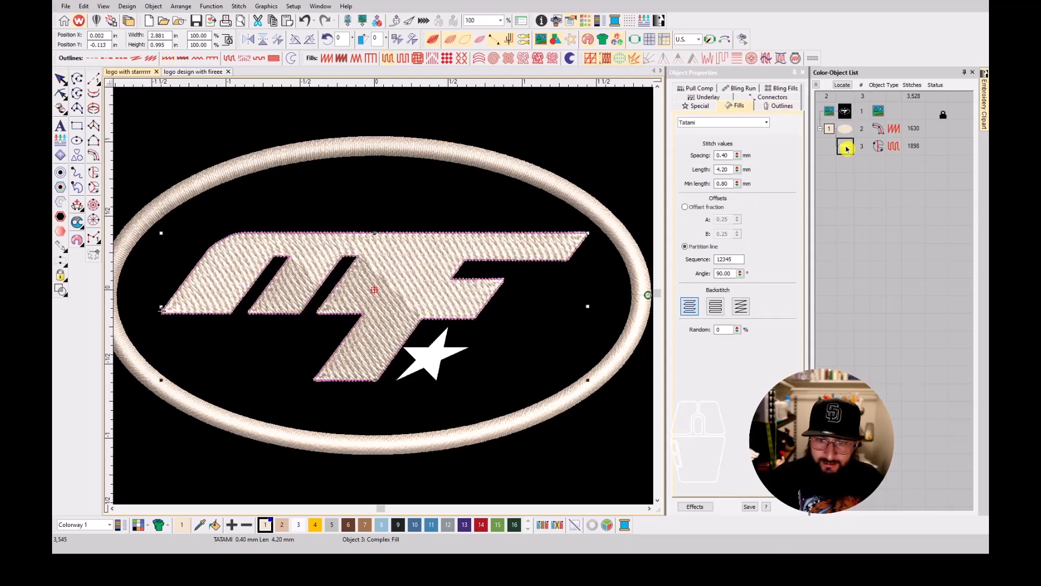
{"action": "left_click", "coordinate": [715, 99]}
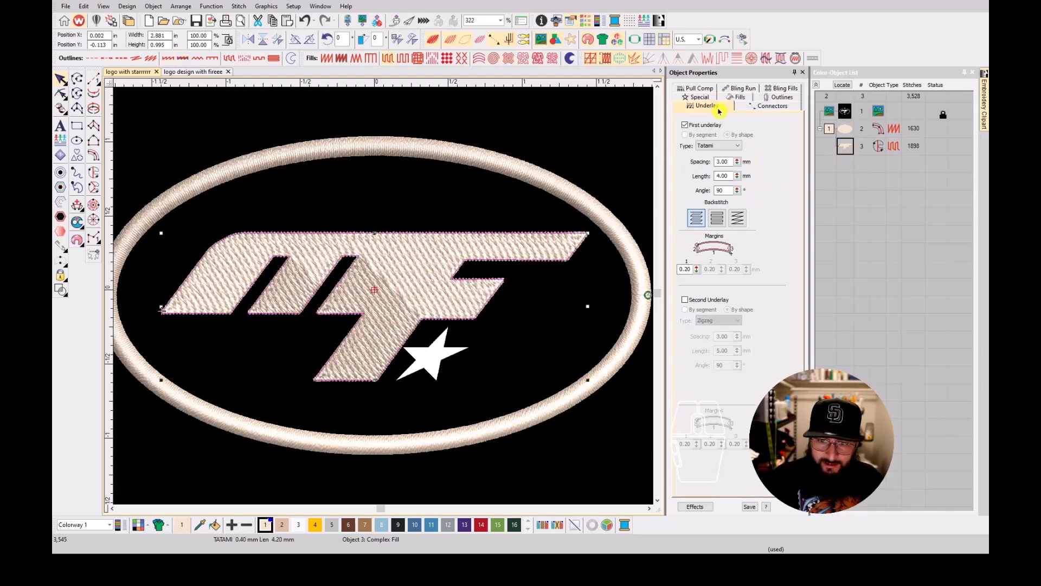
{"action": "left_click", "coordinate": [867, 218]}
{"action": "left_click", "coordinate": [848, 151]}
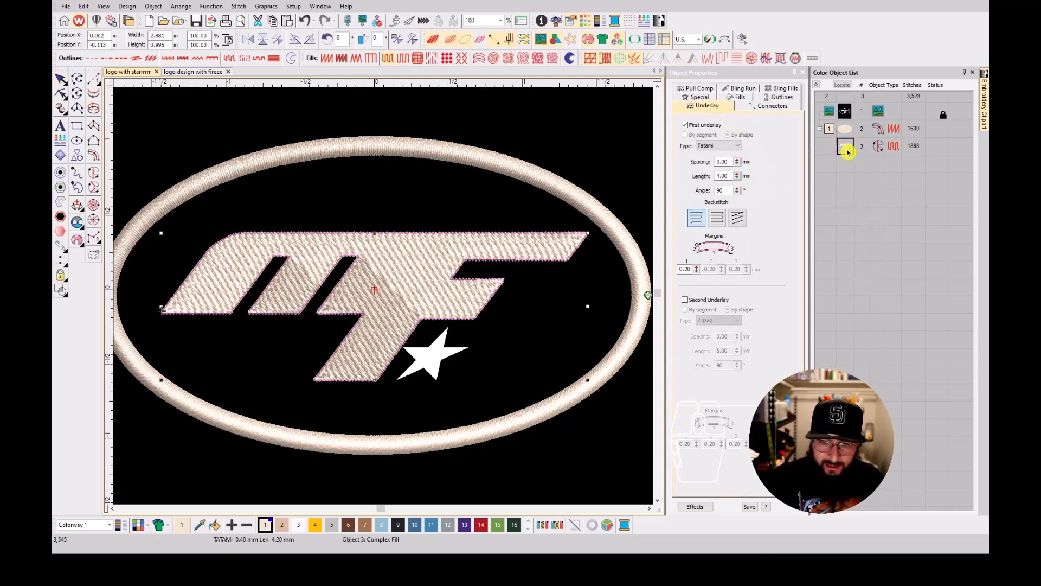
{"action": "left_click", "coordinate": [59, 175]}
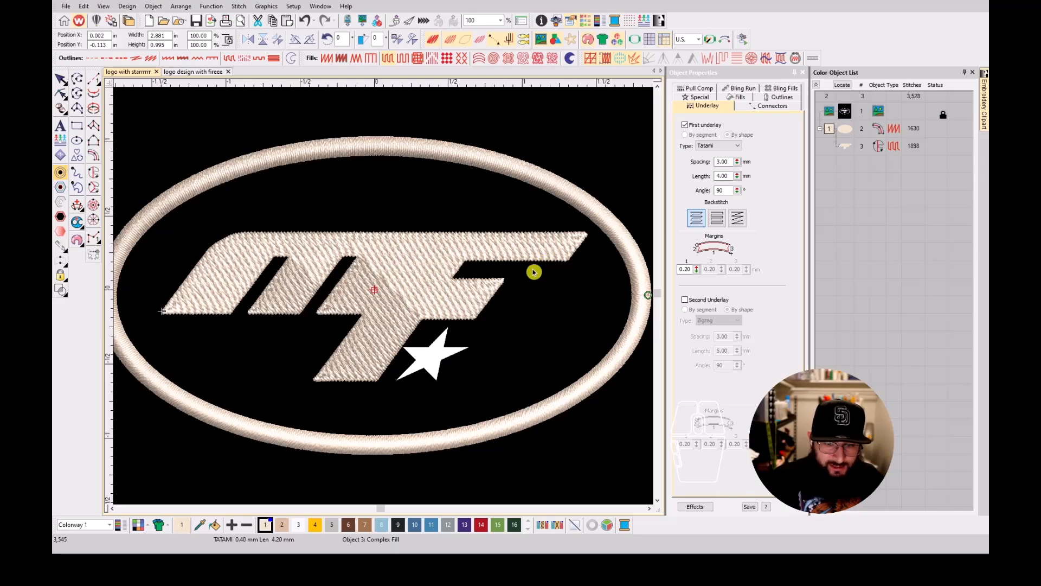
{"action": "left_click", "coordinate": [507, 315]}
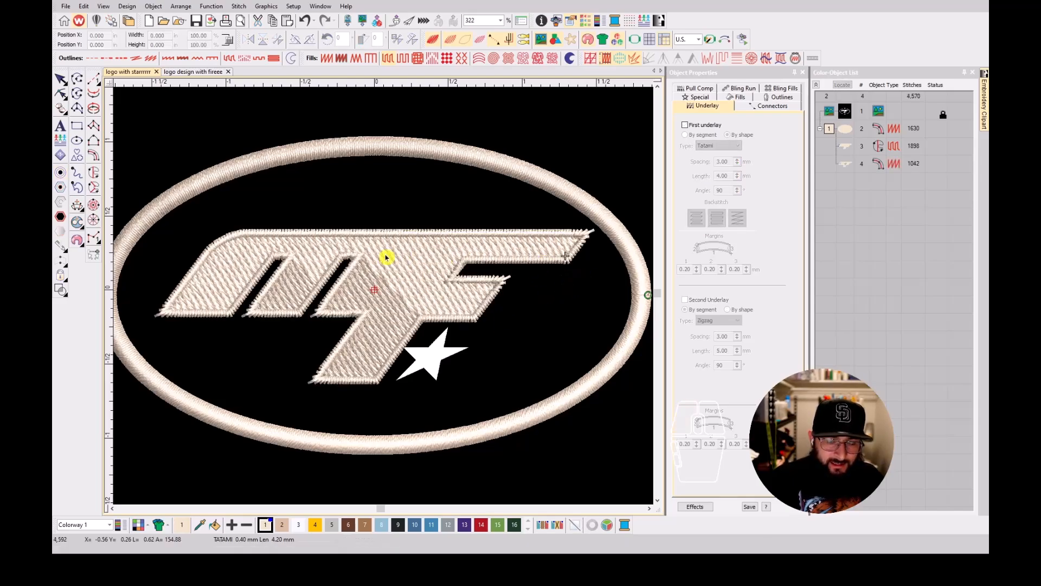
Set the column width of the MF lettering's satin outline to 1.1 mm.
{"action": "left_click", "coordinate": [846, 165]}
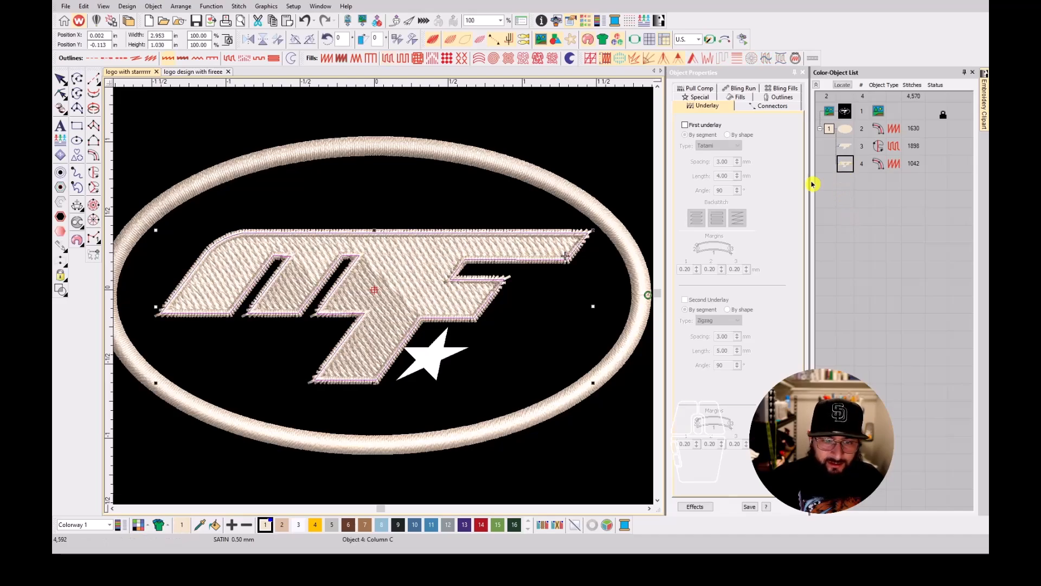
{"action": "double_click", "coordinate": [861, 167]}
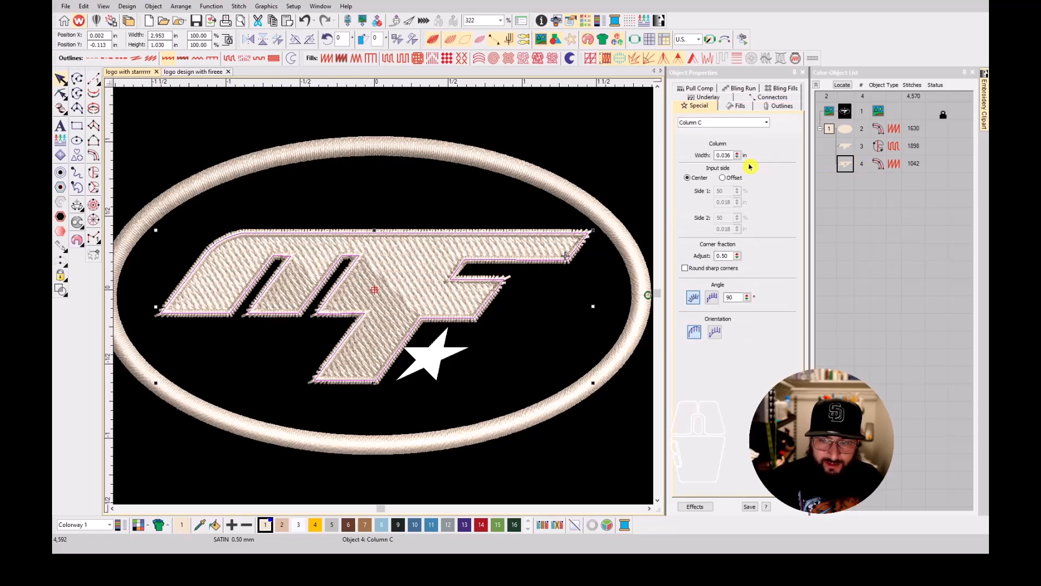
{"action": "left_click", "coordinate": [731, 156]}
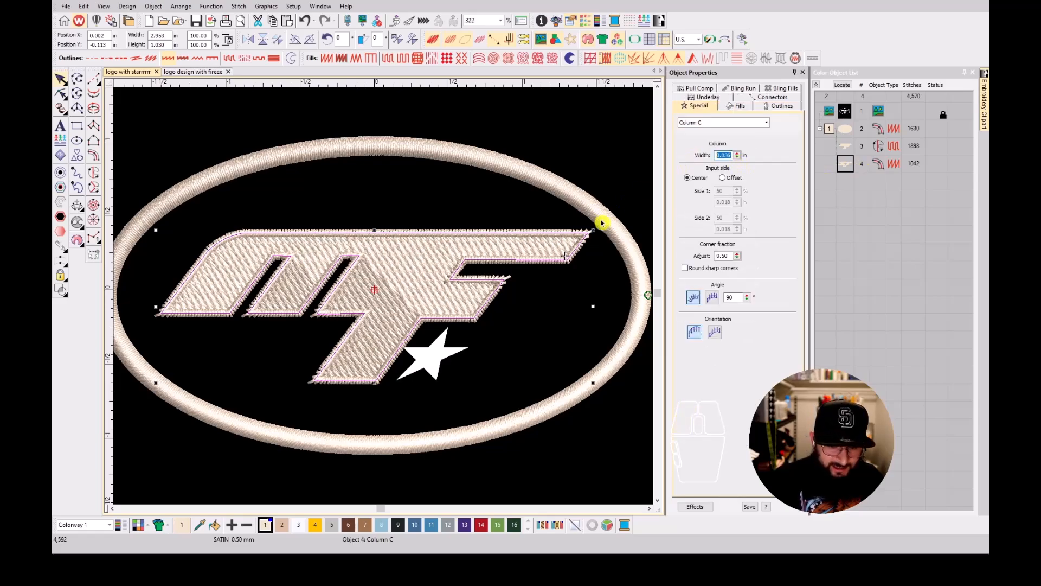
{"action": "type", "text": "1.1mm"}
{"action": "key", "text": "Return"}
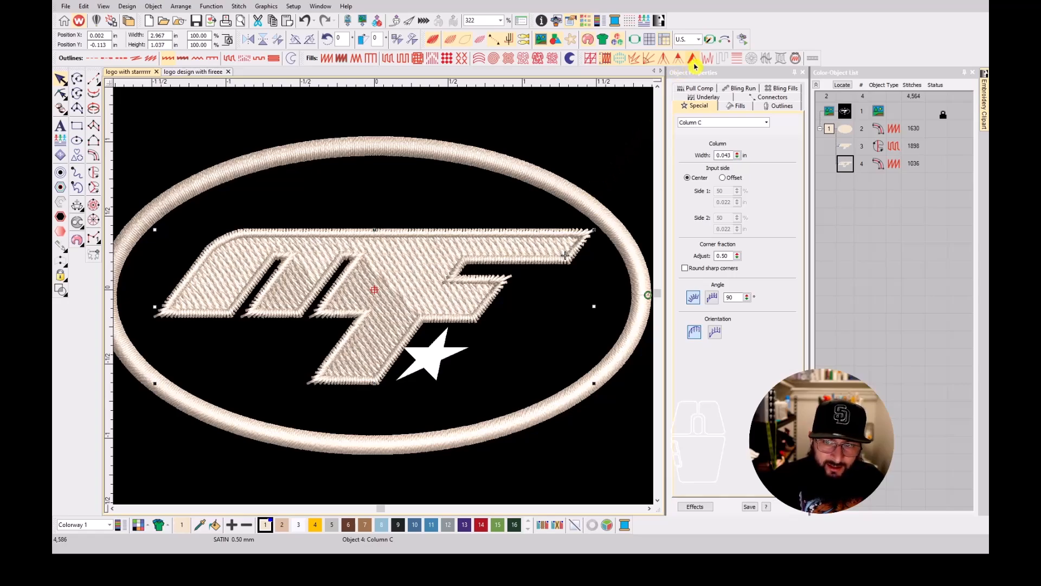
Apply Smart Corners with lap corners to the lettering's satin outline to clean up its sharp tips.
{"action": "key", "text": "z"}
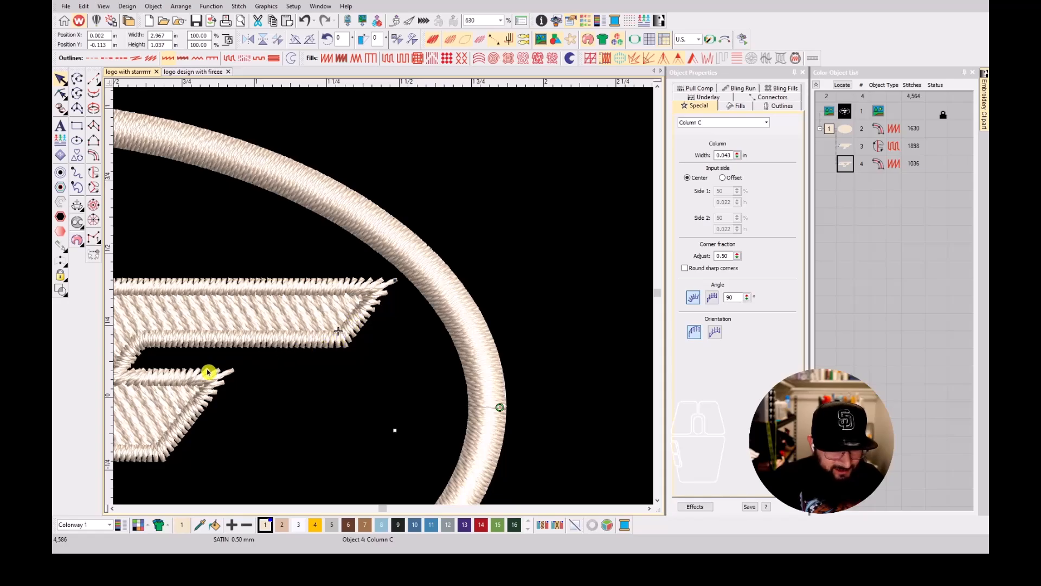
{"action": "left_click", "coordinate": [693, 58]}
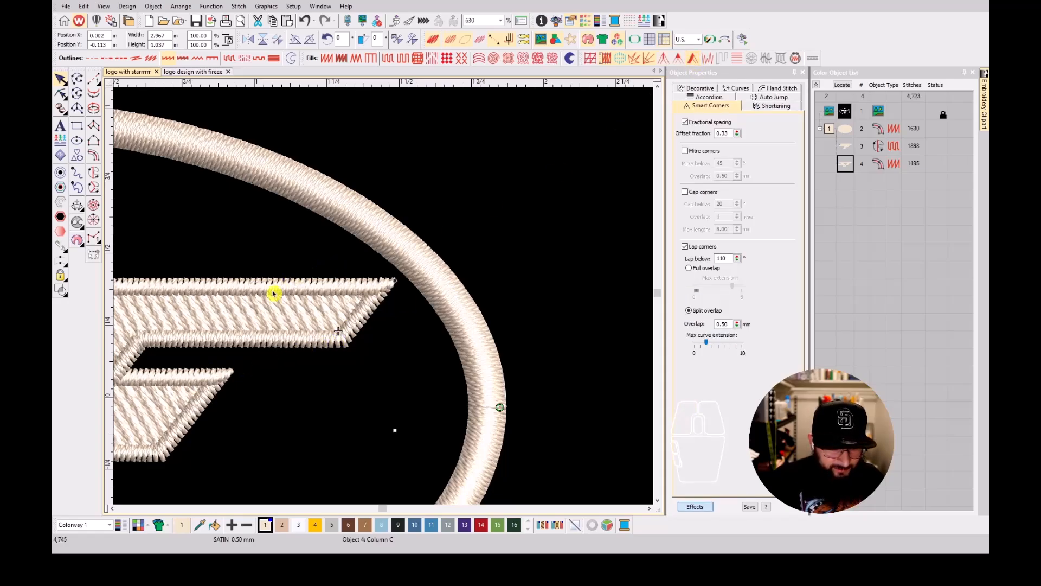
Set the satin spacing of the MF lettering's outline to 0.38 mm and make it always trim after the object.
{"action": "key", "text": "0"}
{"action": "scroll", "coordinate": [379, 301], "scroll_direction": "up", "scroll_amount": 1}
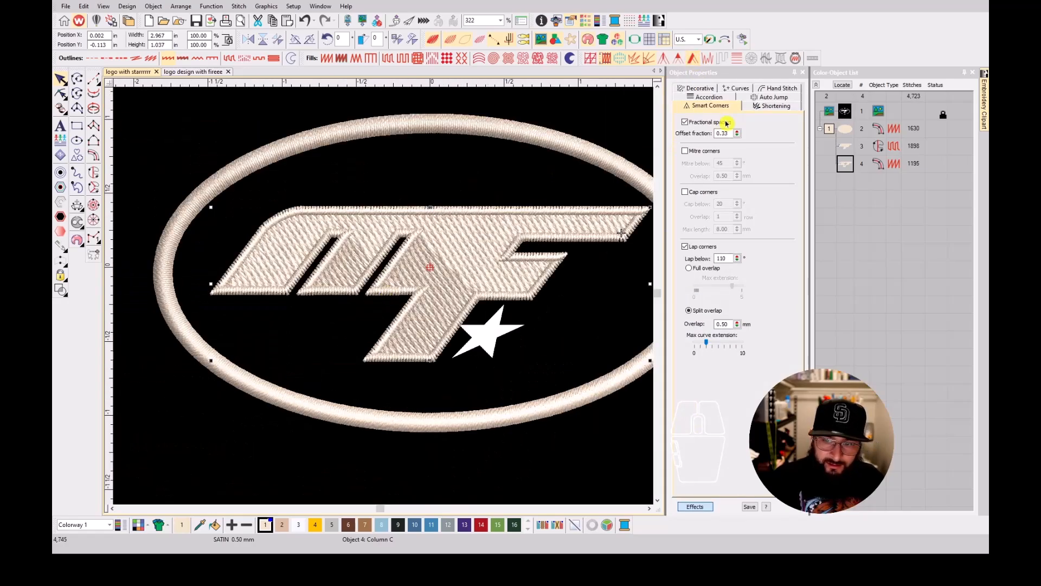
{"action": "left_click", "coordinate": [846, 168]}
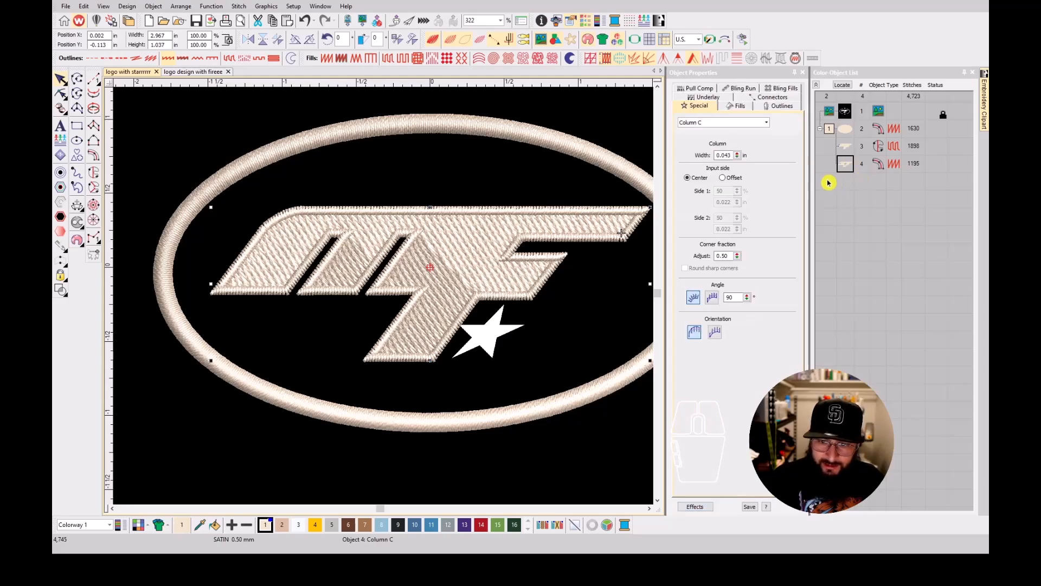
{"action": "left_click", "coordinate": [770, 106]}
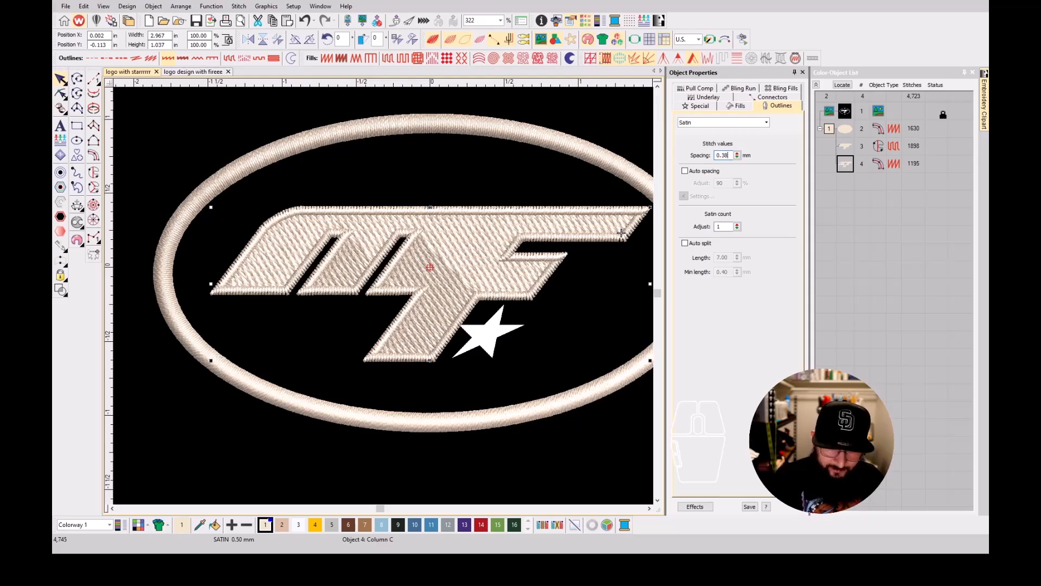
{"action": "key", "text": "Return"}
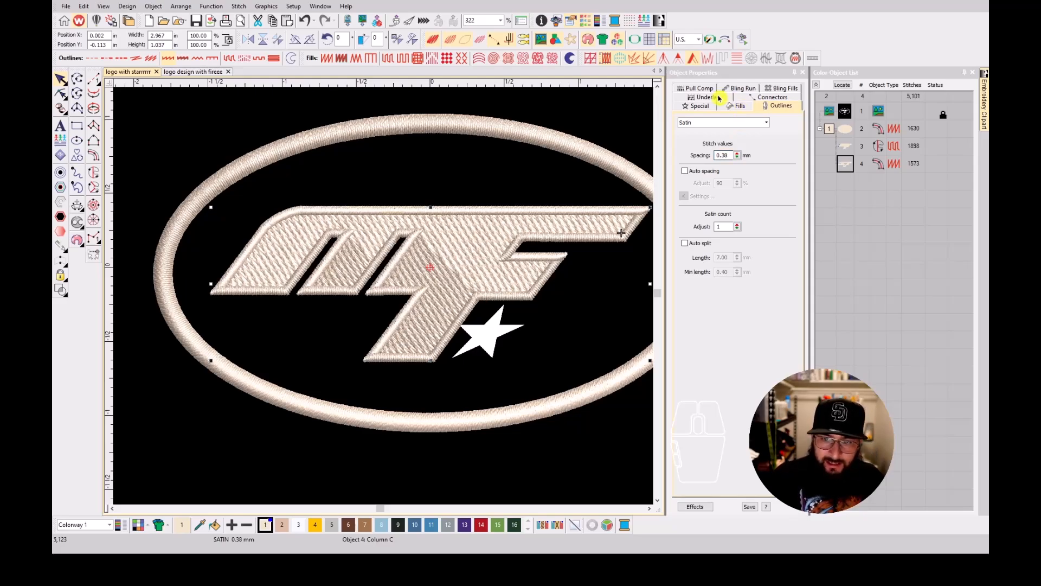
{"action": "left_click", "coordinate": [759, 100]}
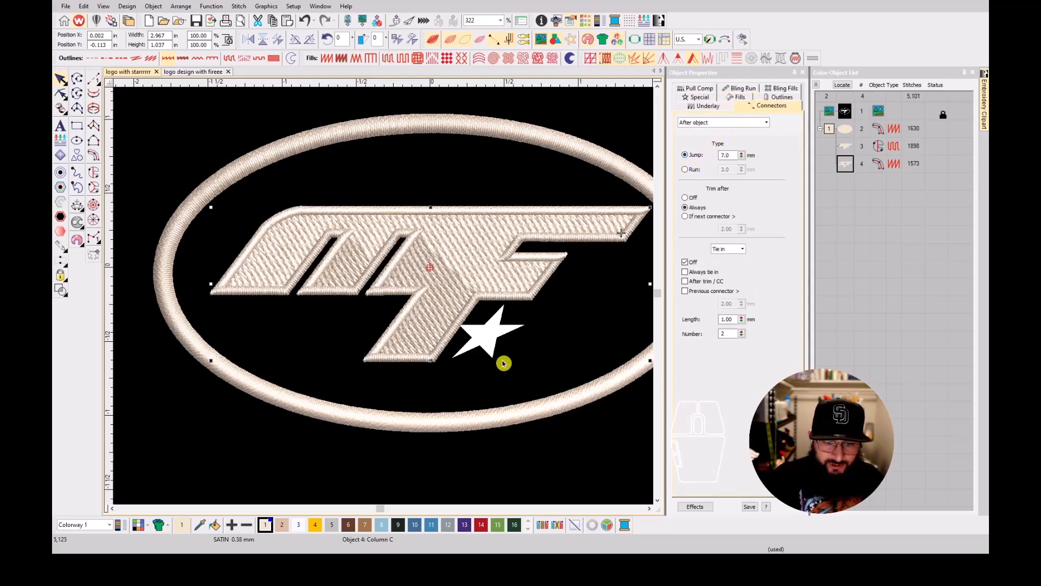
Trace the white star in the artwork corner by corner with straight edges as a closed Complex Fill outline.
{"action": "left_click", "coordinate": [481, 345]}
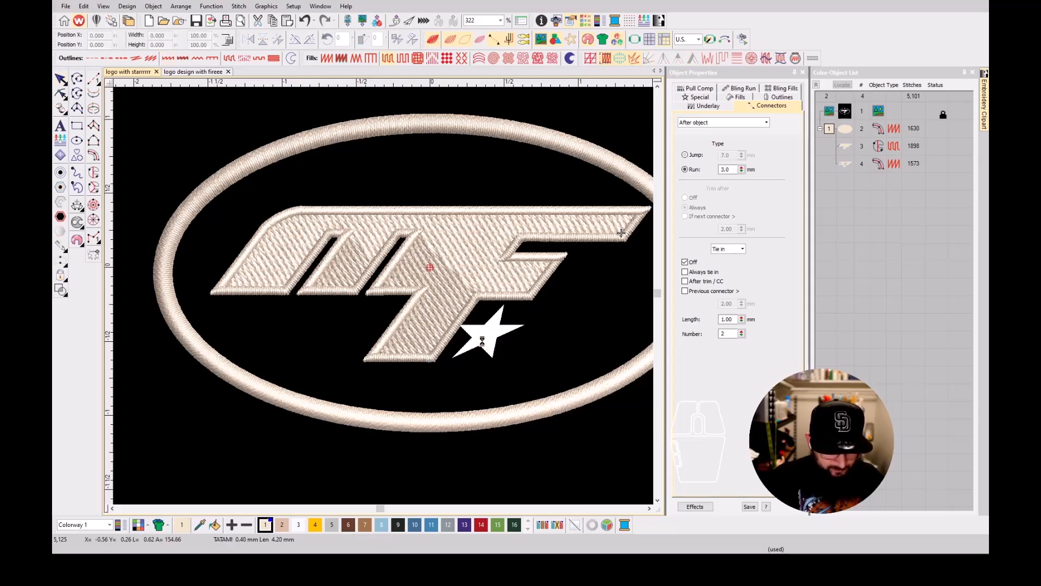
{"action": "scroll", "coordinate": [500, 327], "scroll_direction": "up", "scroll_amount": 2}
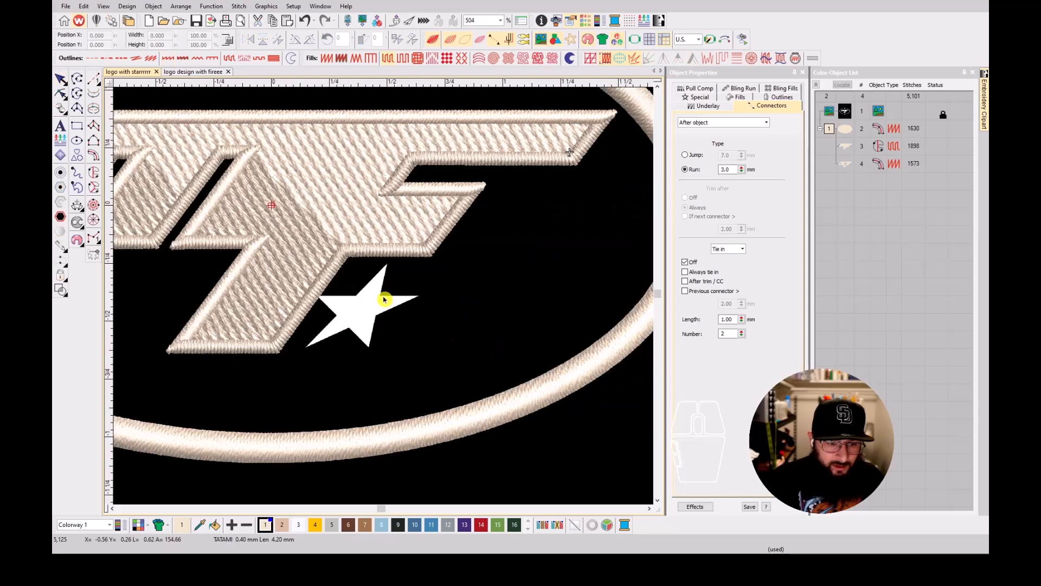
{"action": "left_click", "coordinate": [94, 174]}
{"action": "scroll", "coordinate": [385, 298], "scroll_direction": "up", "scroll_amount": 7}
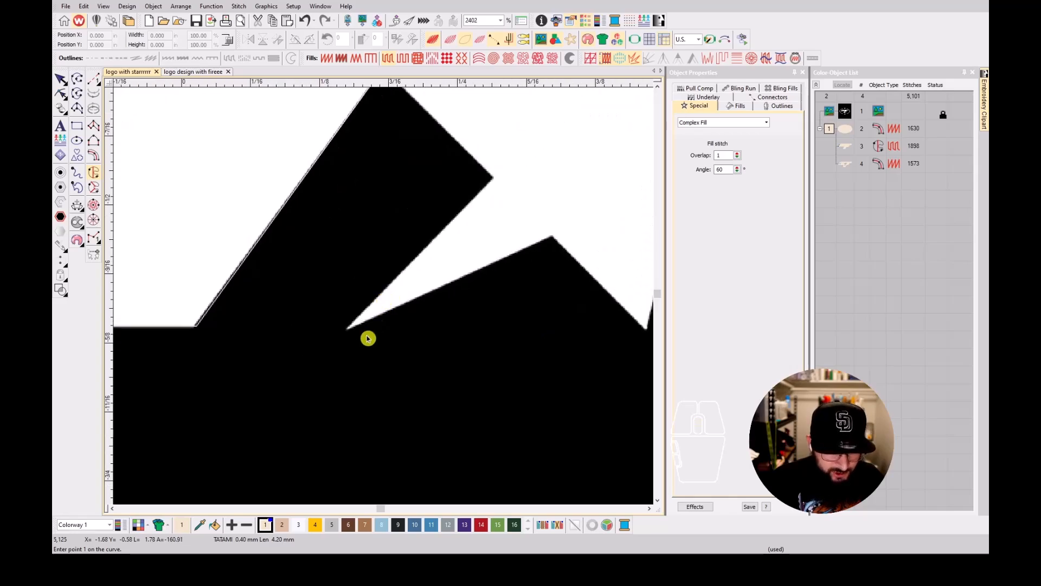
{"action": "left_click", "coordinate": [346, 331]}
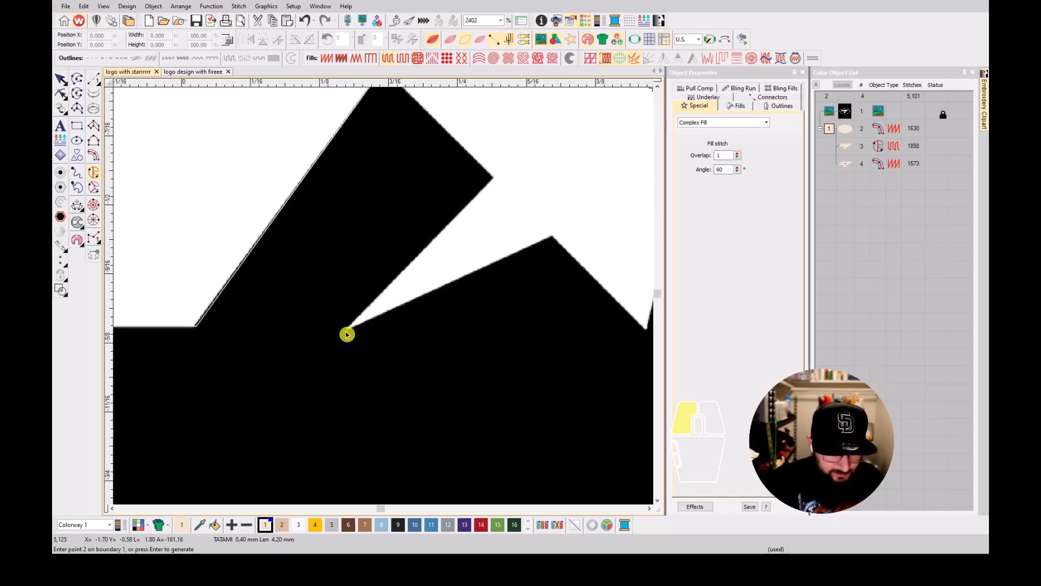
{"action": "left_click", "coordinate": [555, 237]}
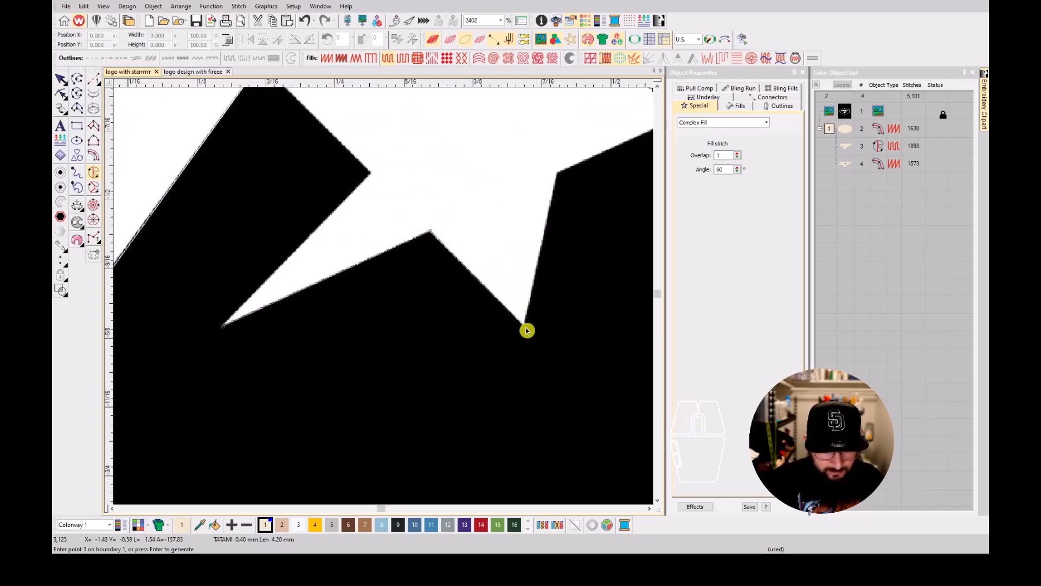
{"action": "left_click", "coordinate": [525, 326]}
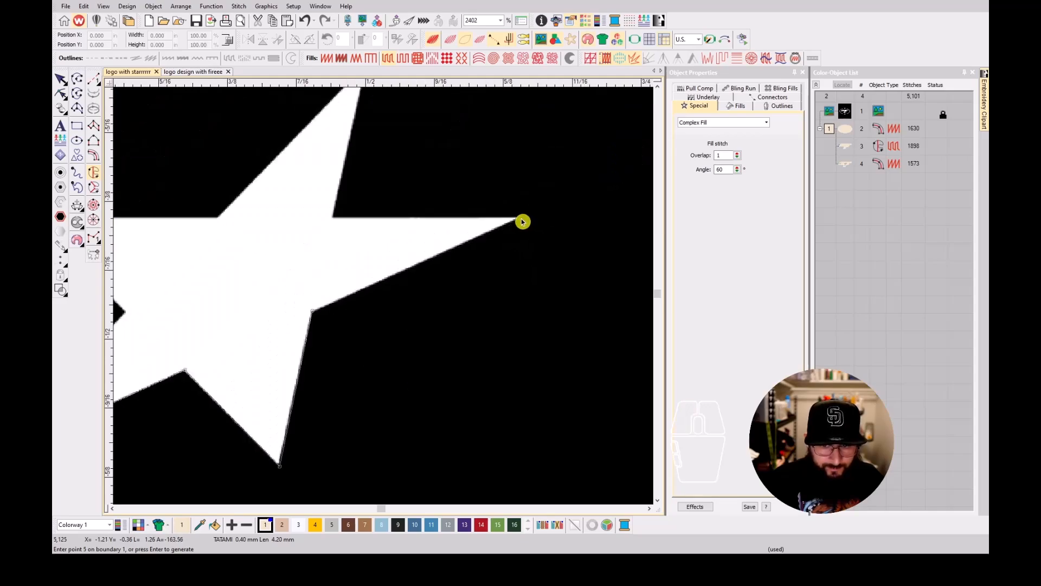
{"action": "left_click", "coordinate": [520, 220]}
{"action": "left_click", "coordinate": [520, 219]}
{"action": "left_click", "coordinate": [331, 217]}
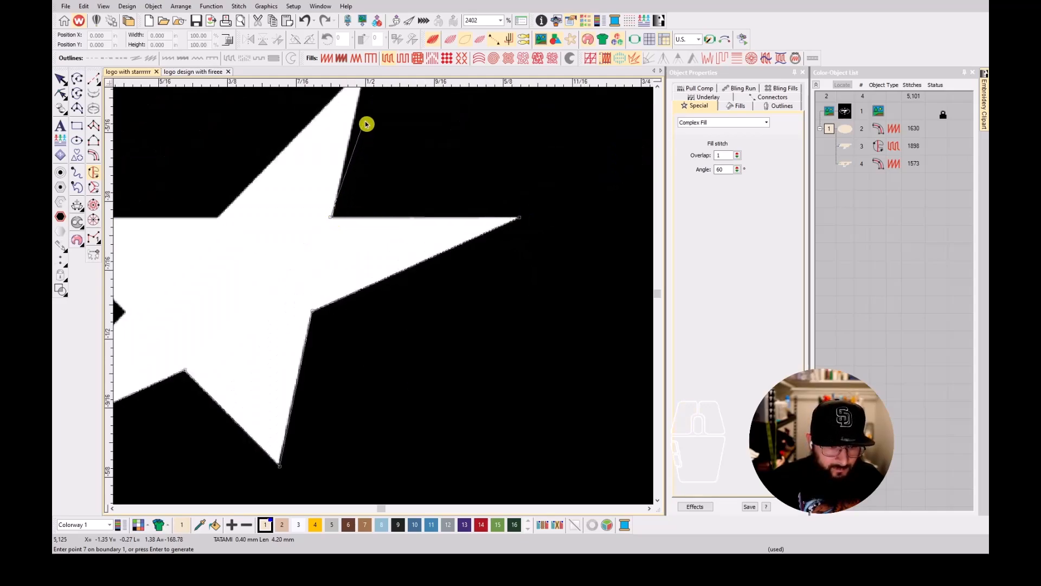
{"action": "key", "text": "BackSpace"}
{"action": "left_click", "coordinate": [333, 218]}
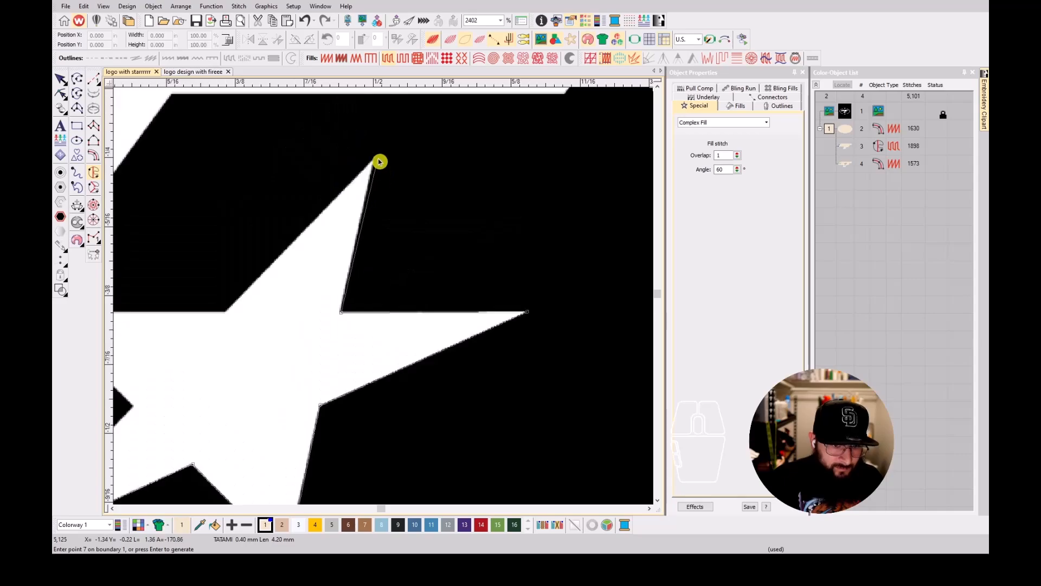
{"action": "left_click", "coordinate": [375, 161]}
{"action": "left_click", "coordinate": [223, 314]}
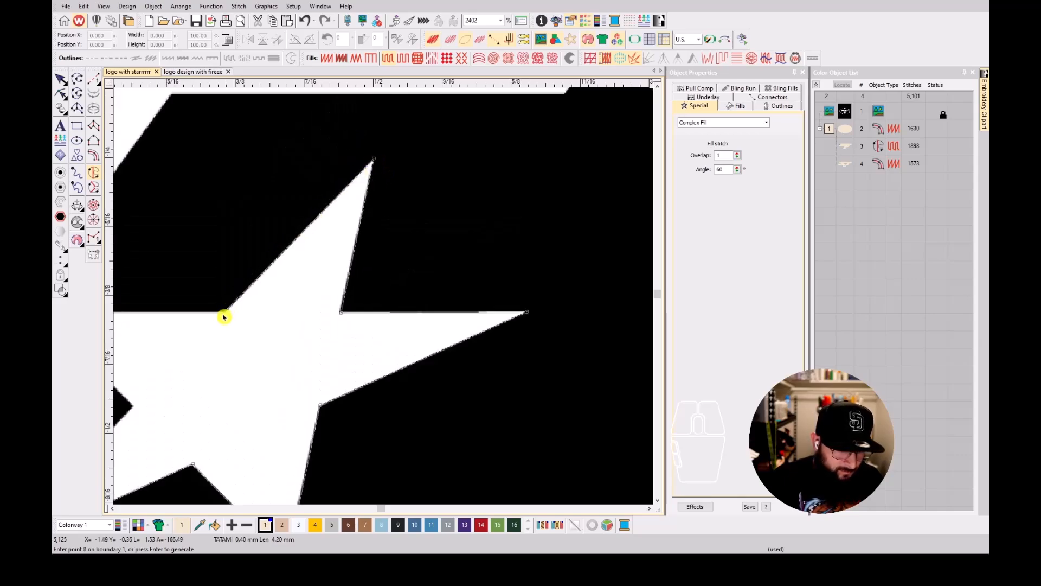
{"action": "left_click", "coordinate": [161, 310]}
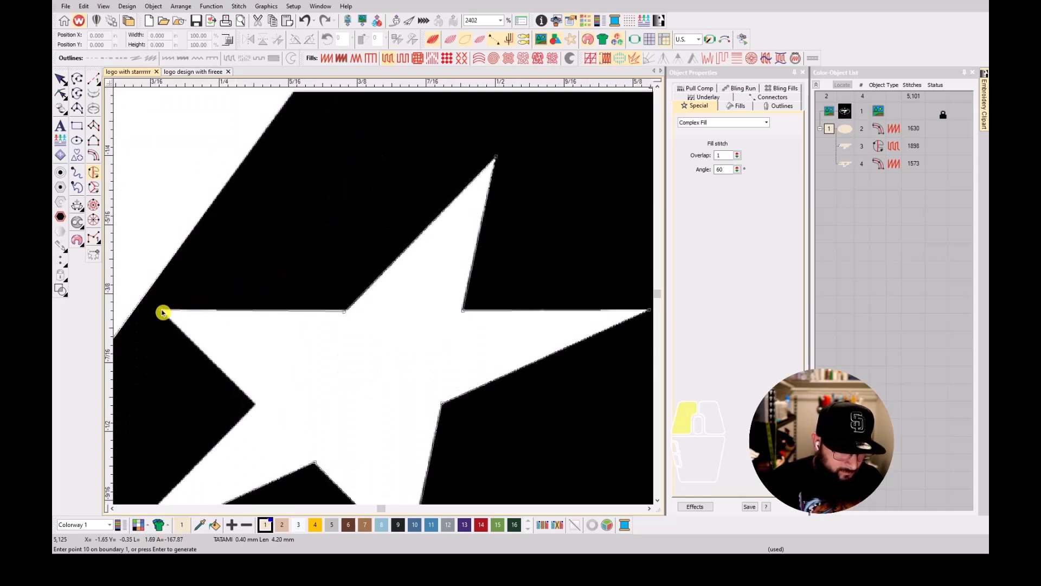
{"action": "scroll", "coordinate": [247, 444], "scroll_direction": "down", "scroll_amount": 2}
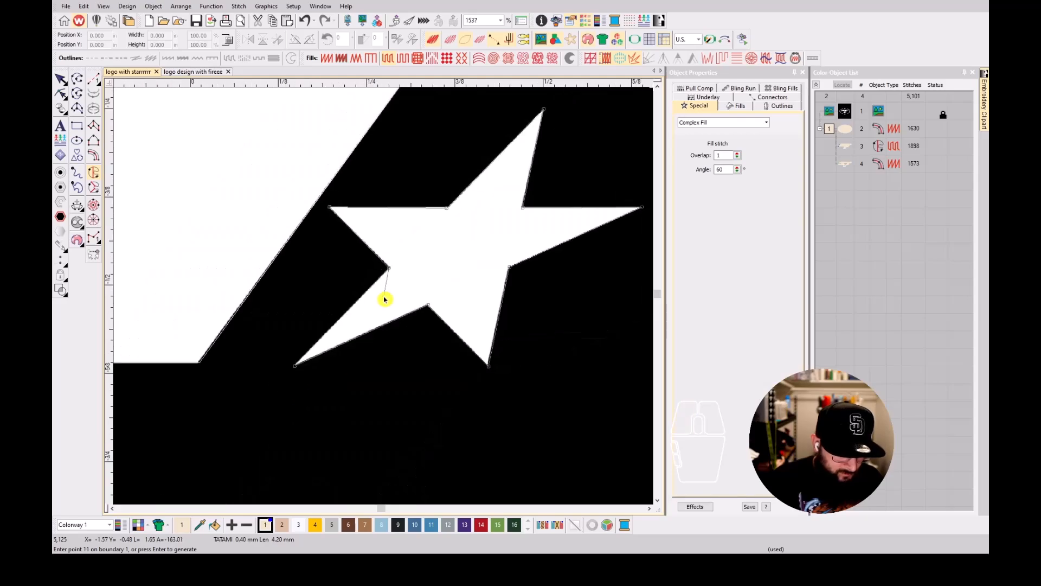
{"action": "key", "text": "Return"}
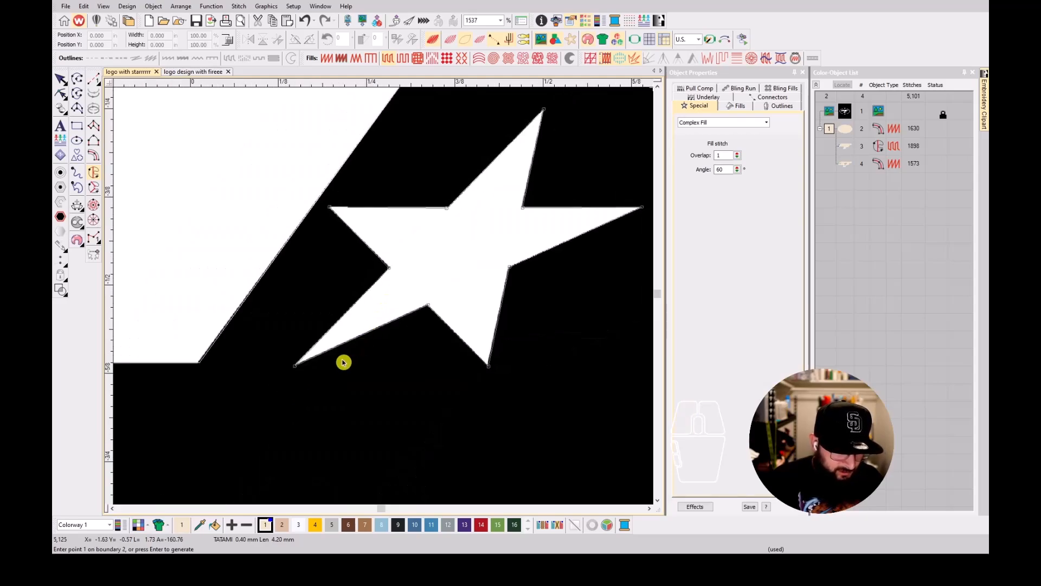
Generate the star's fill with entry and exit points near its lower-left tip and a diagonal stitch angle, and show the stitches.
{"action": "key", "text": "Return"}
{"action": "left_click", "coordinate": [281, 367]}
{"action": "left_click", "coordinate": [295, 385]}
{"action": "left_click", "coordinate": [300, 340]}
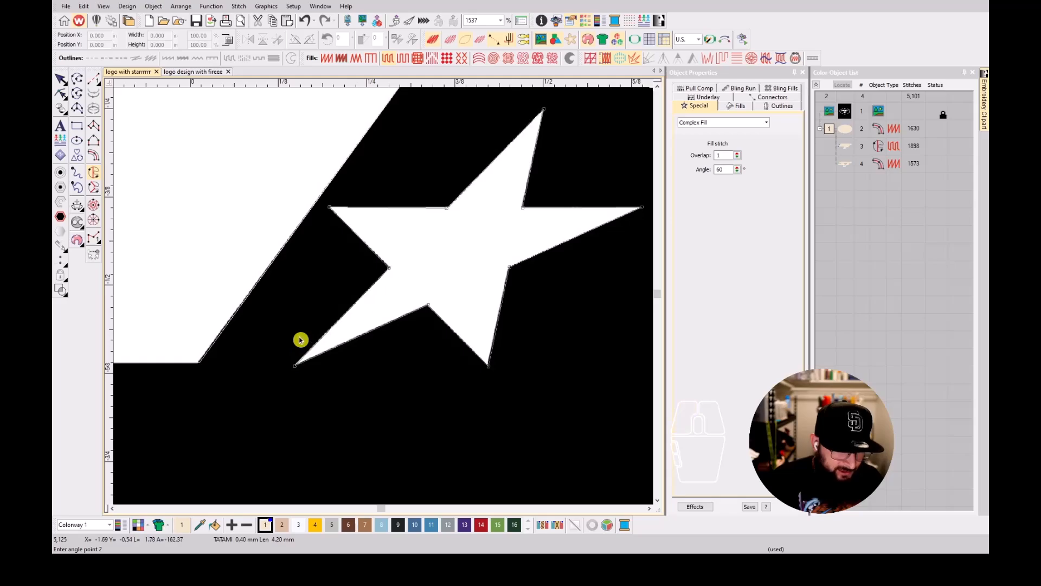
{"action": "left_click", "coordinate": [330, 387]}
{"action": "key", "text": "s"}
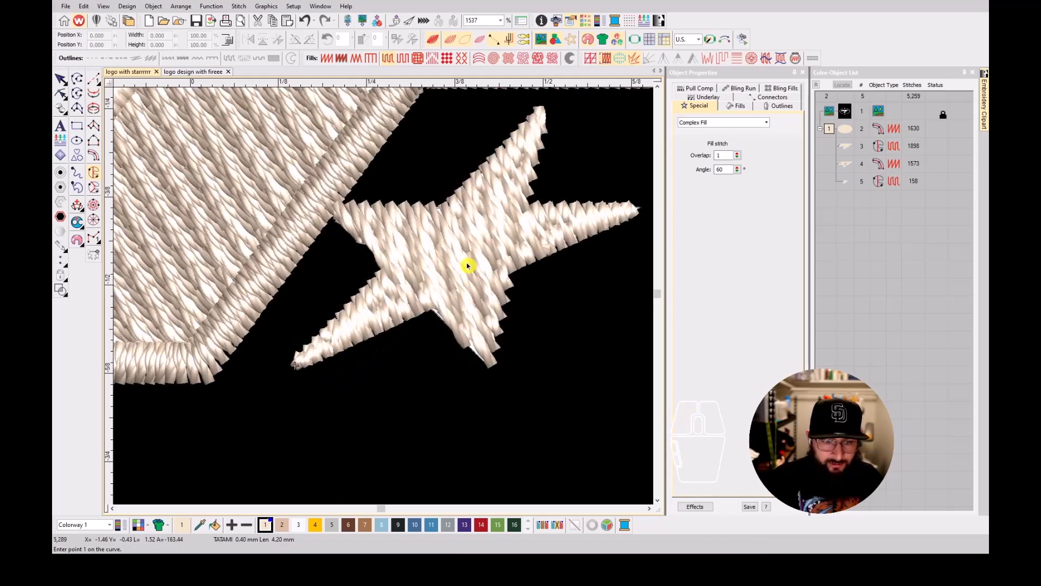
Change the star's fill from tatami to satin.
{"action": "scroll", "coordinate": [467, 266], "scroll_direction": "down", "scroll_amount": 3}
{"action": "key", "text": "Escape"}
{"action": "left_click", "coordinate": [384, 299]}
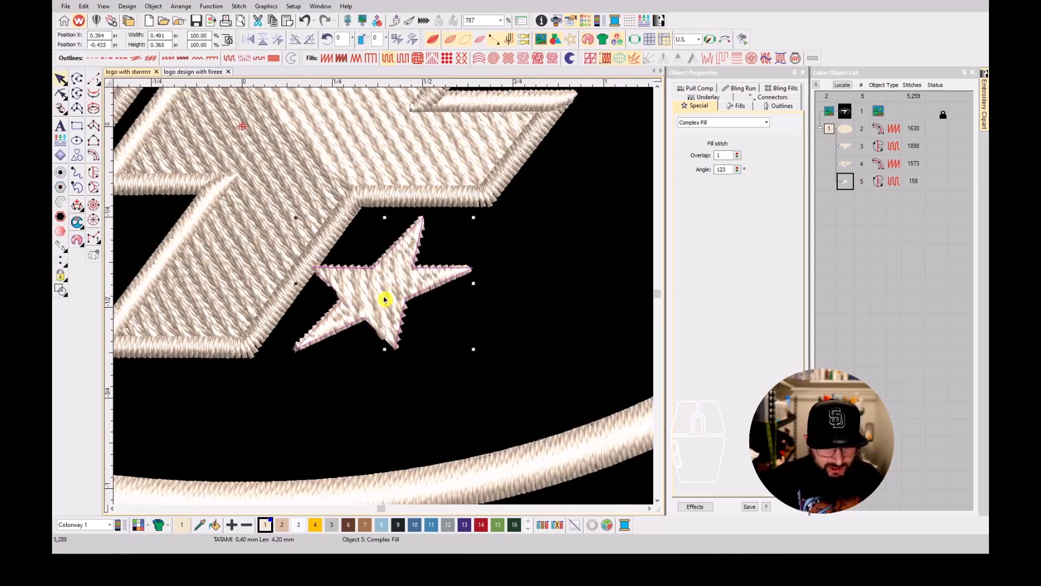
{"action": "key", "text": "shift+i"}
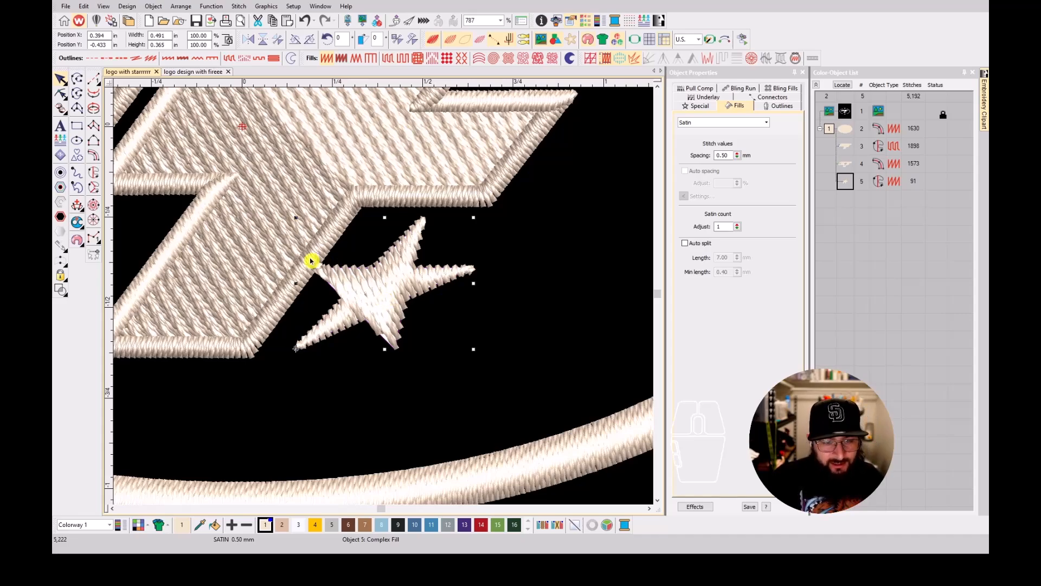
Shift the star about 0.08 in right, clear of the lettering, and hide the backdrop artwork.
{"action": "left_click_drag", "start_coordinate": [310, 261], "coordinate": [328, 255]}
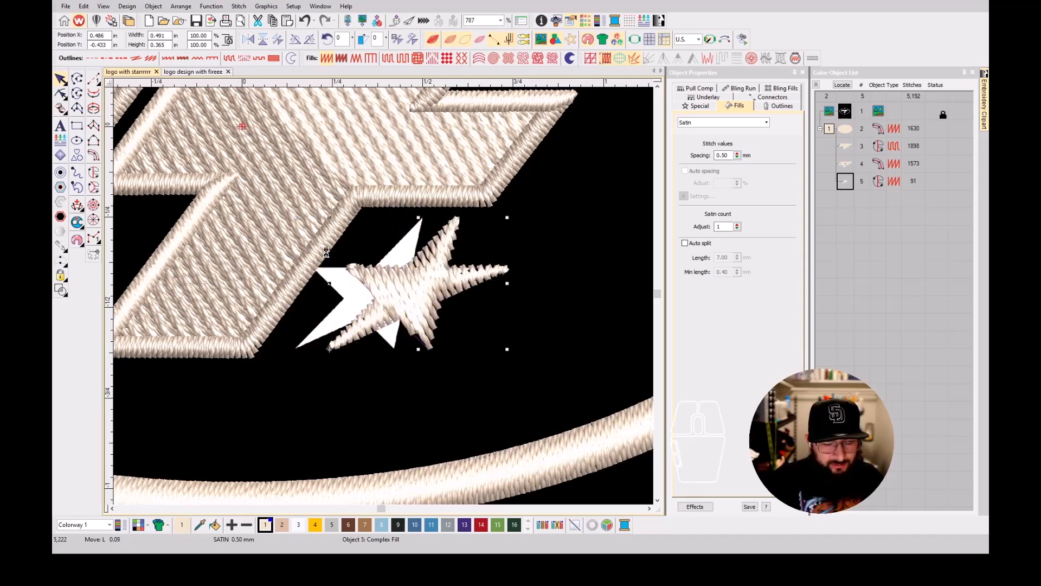
{"action": "key", "text": "Left"}
{"action": "key", "text": "Left"}
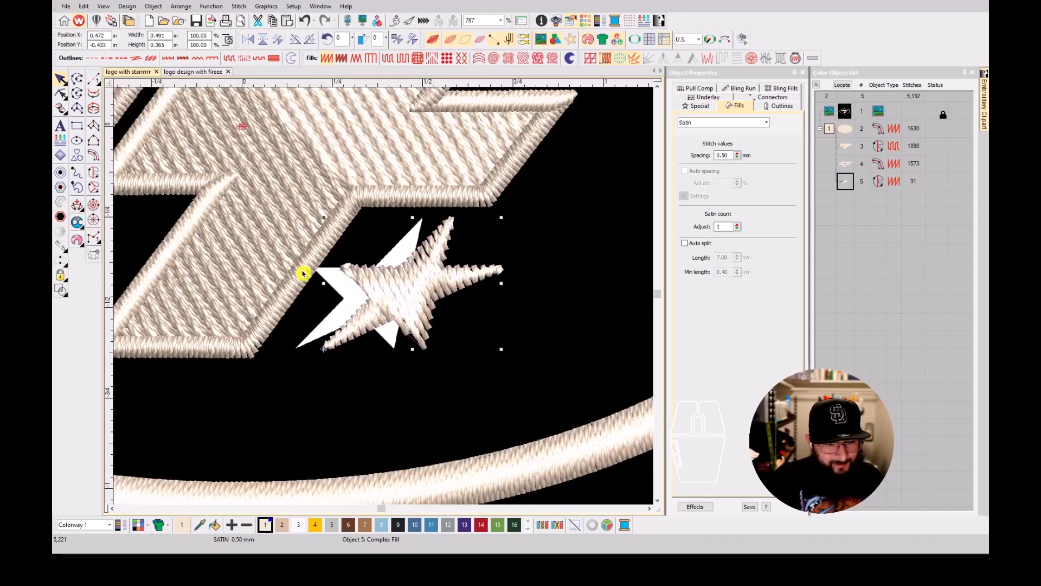
{"action": "key", "text": "h"}
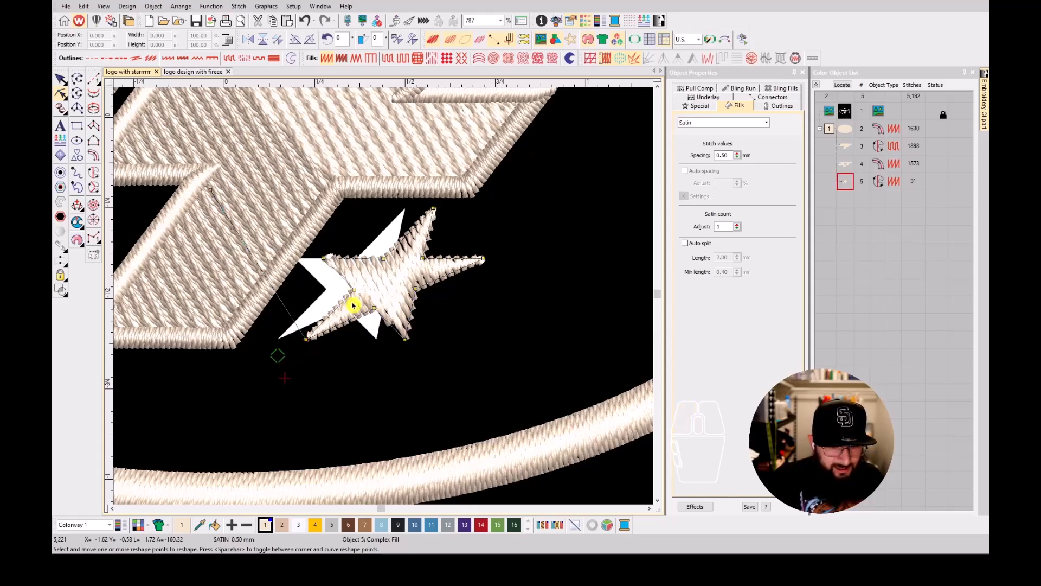
{"action": "key", "text": "Escape"}
{"action": "scroll", "coordinate": [383, 299], "scroll_direction": "down", "scroll_amount": 2}
{"action": "key", "text": "d"}
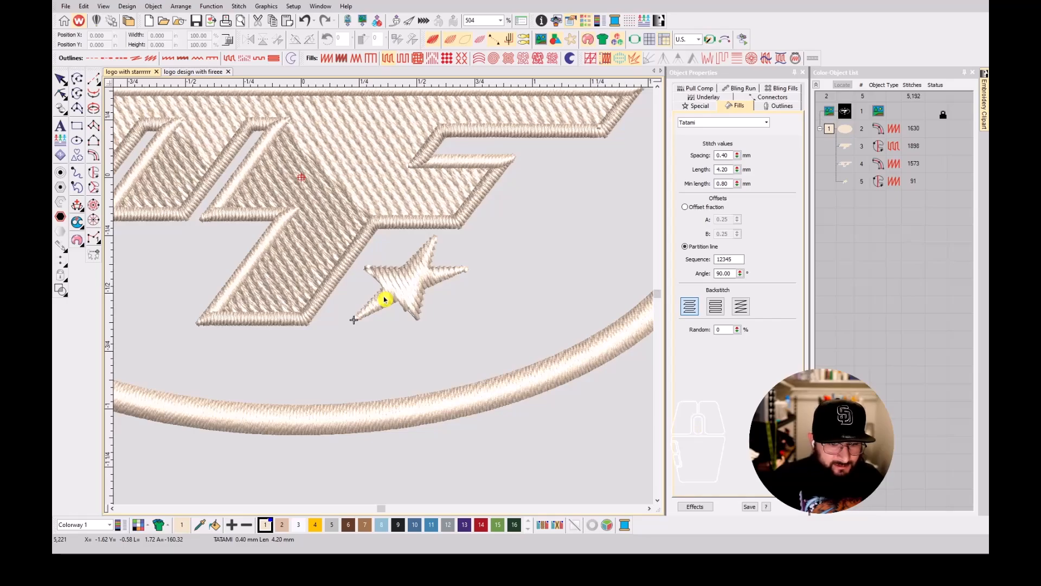
Recolor the oval border, MF lettering, lettering outline and star to thread color 9.
{"action": "scroll", "coordinate": [384, 299], "scroll_direction": "down", "scroll_amount": 3}
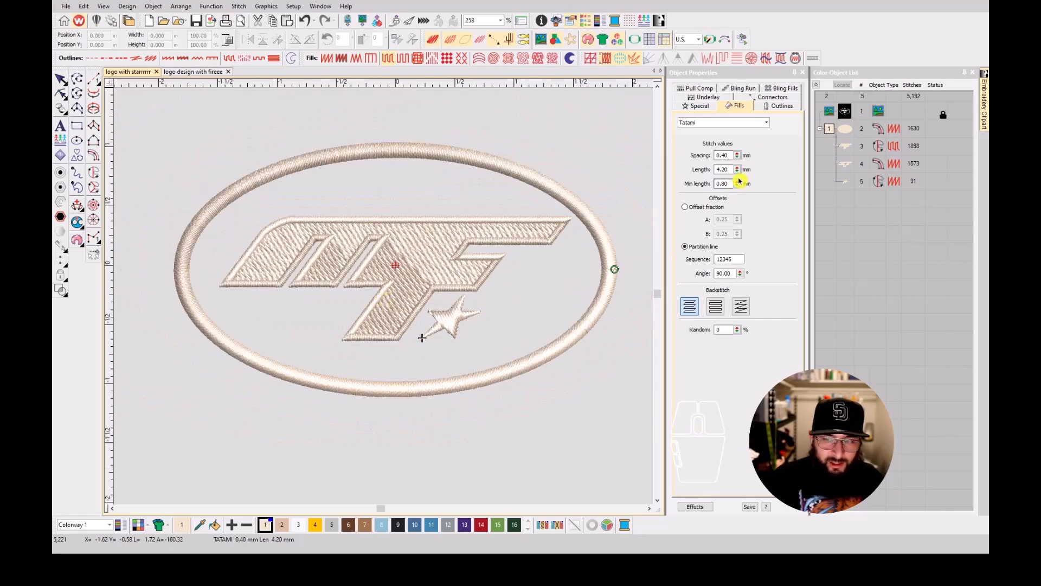
{"action": "left_click", "coordinate": [829, 131]}
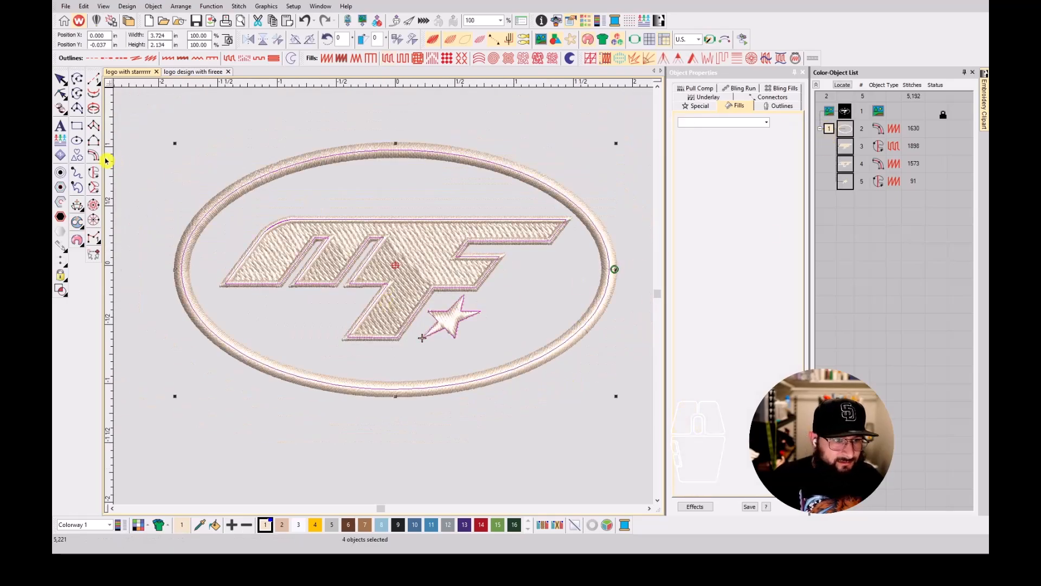
{"action": "left_click", "coordinate": [398, 525]}
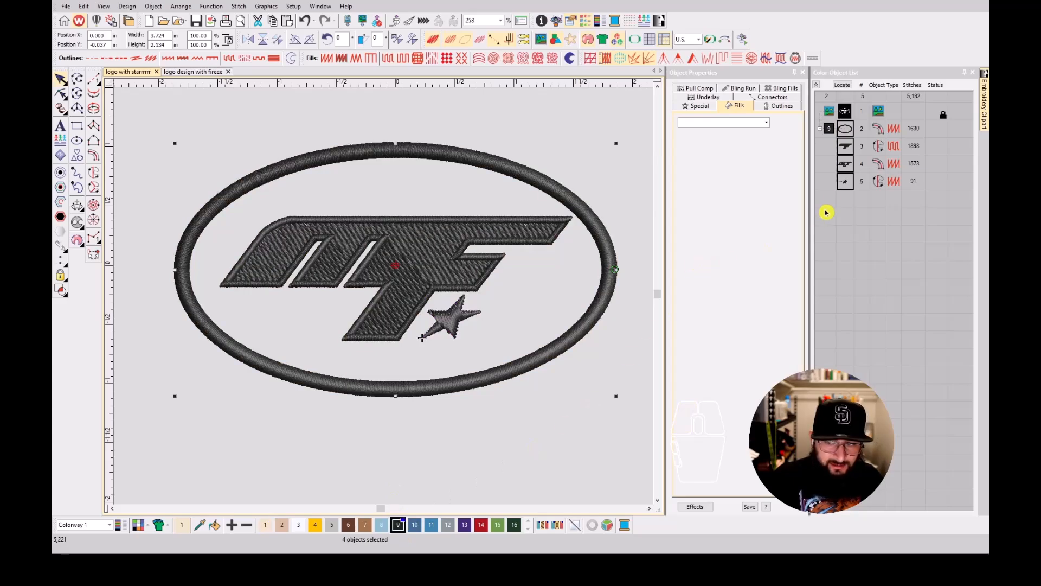
{"action": "left_click", "coordinate": [849, 196]}
Set the star's satin fill spacing to 0.38 mm.
{"action": "left_click", "coordinate": [847, 183]}
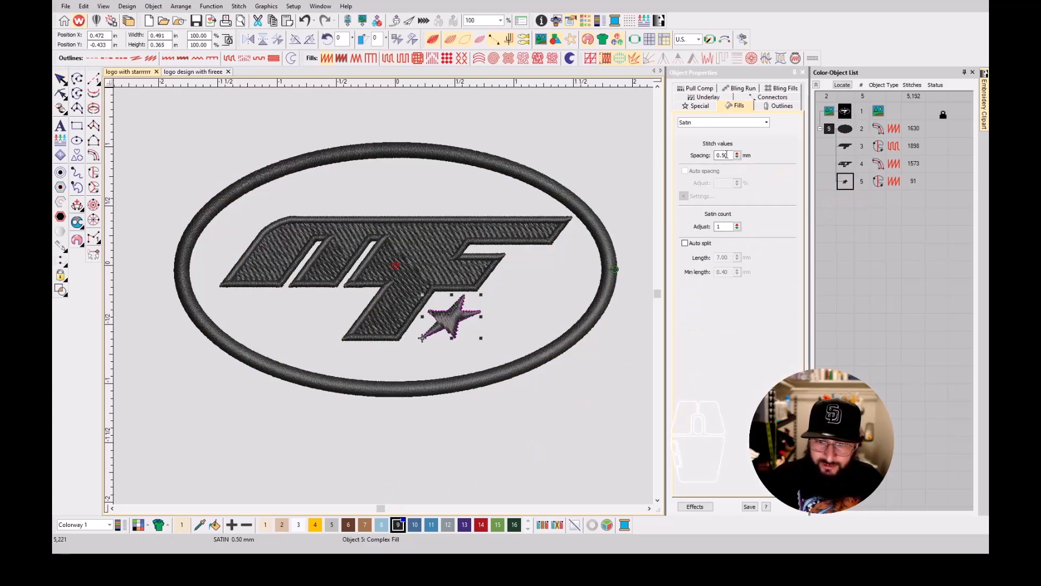
{"action": "left_click_drag", "start_coordinate": [722, 154], "coordinate": [746, 164]}
{"action": "type", "text": "38"}
{"action": "key", "text": "Return"}
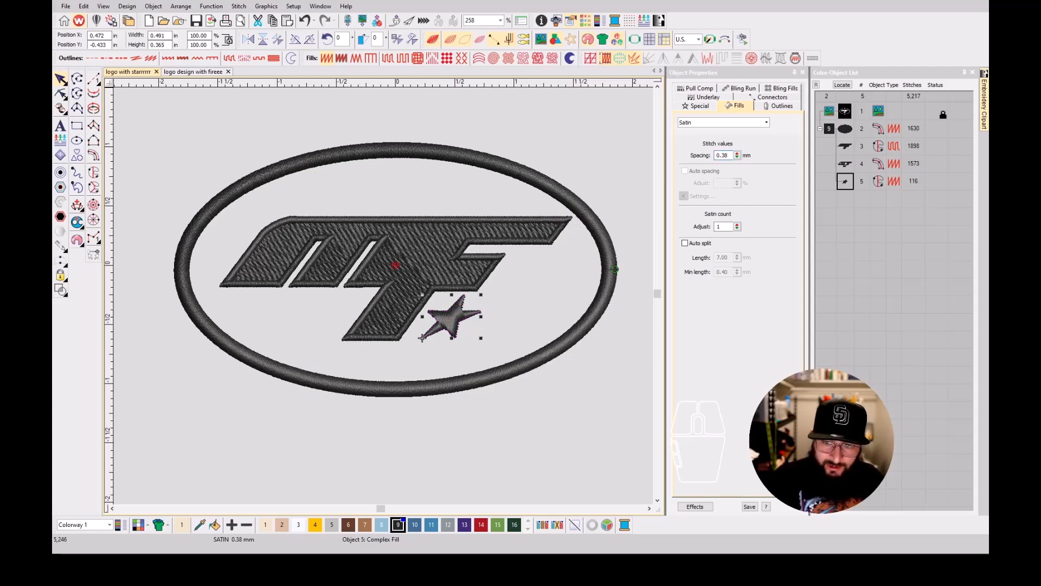
{"action": "left_click", "coordinate": [888, 268]}
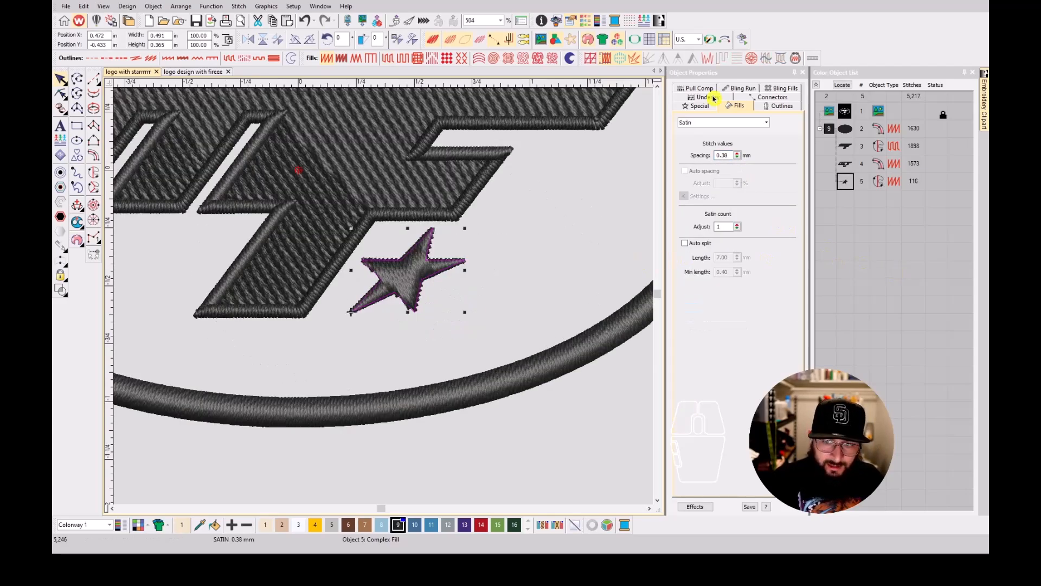
Give the star an edge run first underlay and a zigzag second underlay.
{"action": "left_click", "coordinate": [715, 97]}
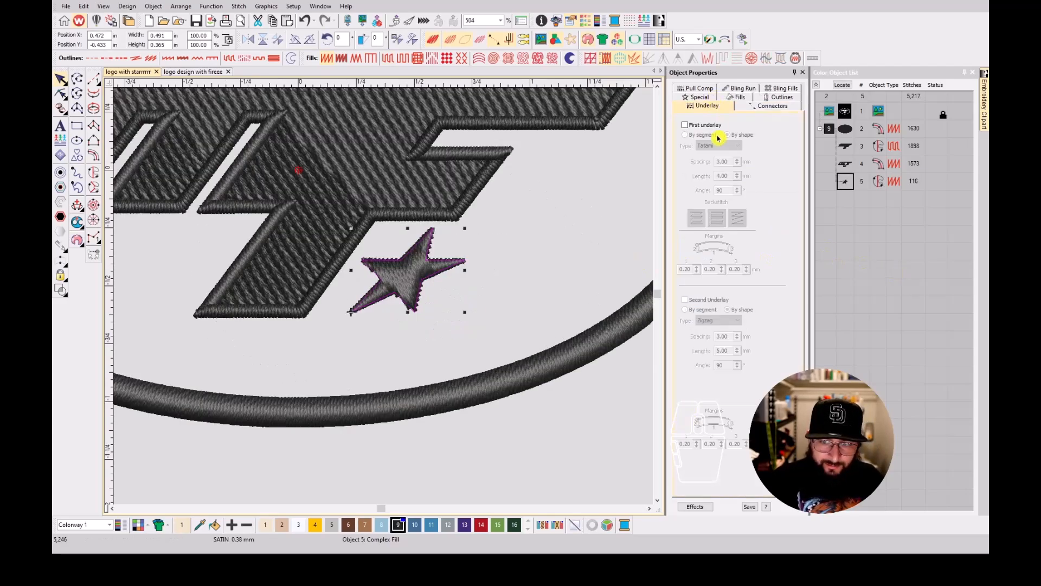
{"action": "left_click", "coordinate": [707, 126]}
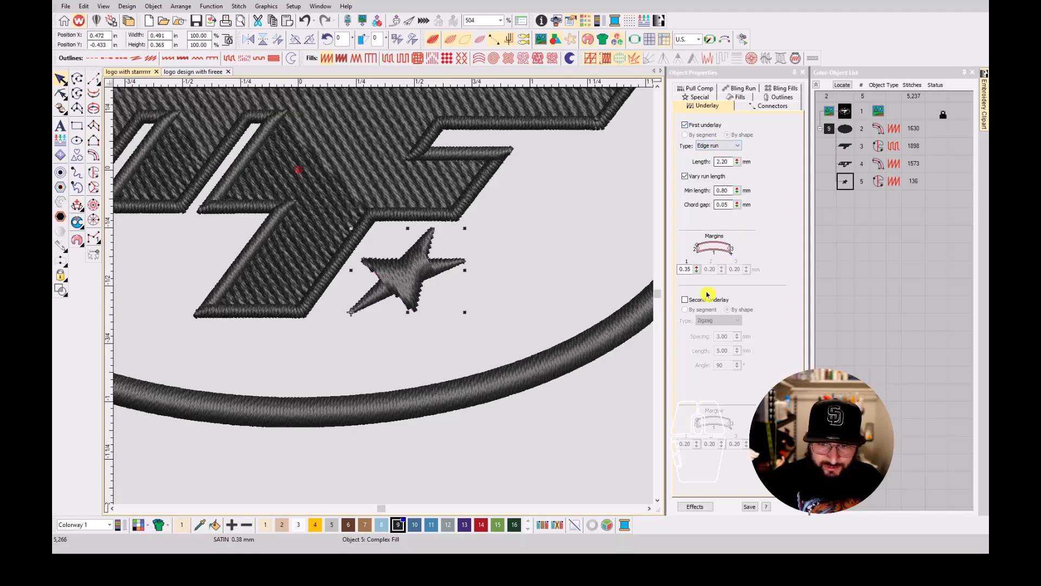
{"action": "left_click", "coordinate": [701, 300]}
{"action": "left_click", "coordinate": [564, 280]}
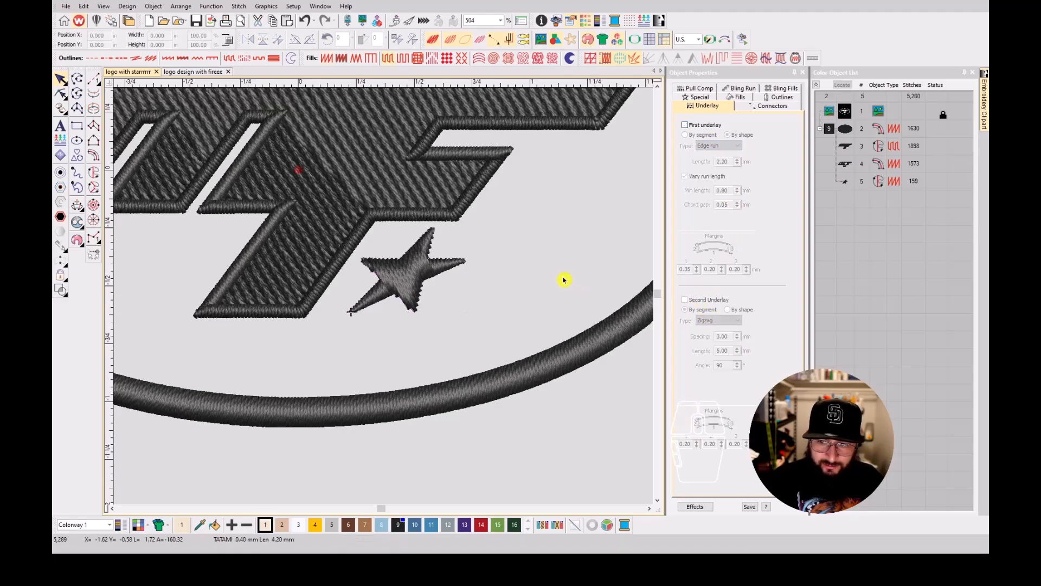
{"action": "scroll", "coordinate": [479, 268], "scroll_direction": "down", "scroll_amount": 3}
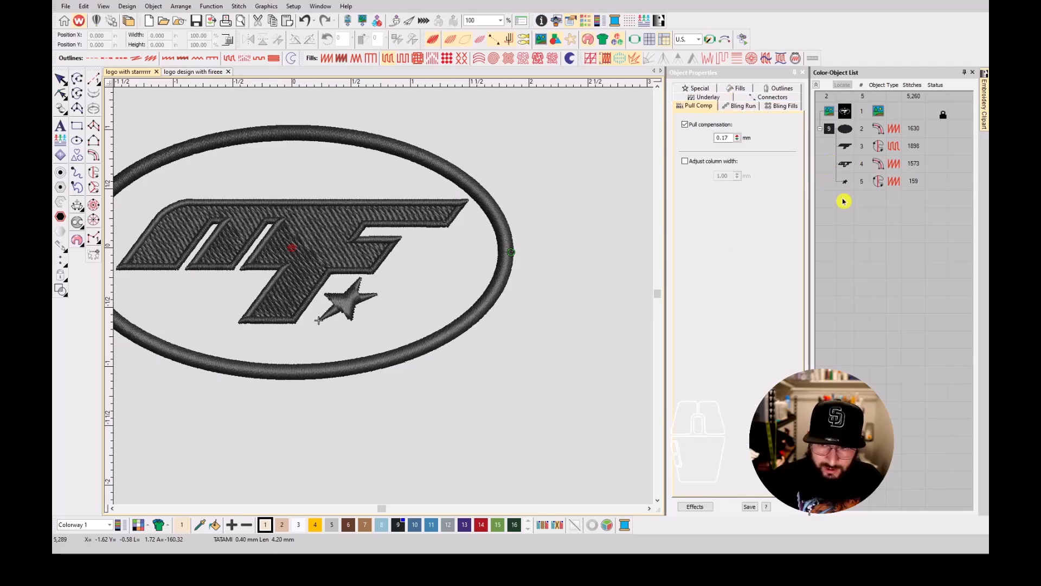
Adjust the pull compensation of the lettering outline and the star together.
{"action": "left_click", "coordinate": [844, 163]}
{"action": "left_click", "coordinate": [846, 185], "text": "ctrl"}
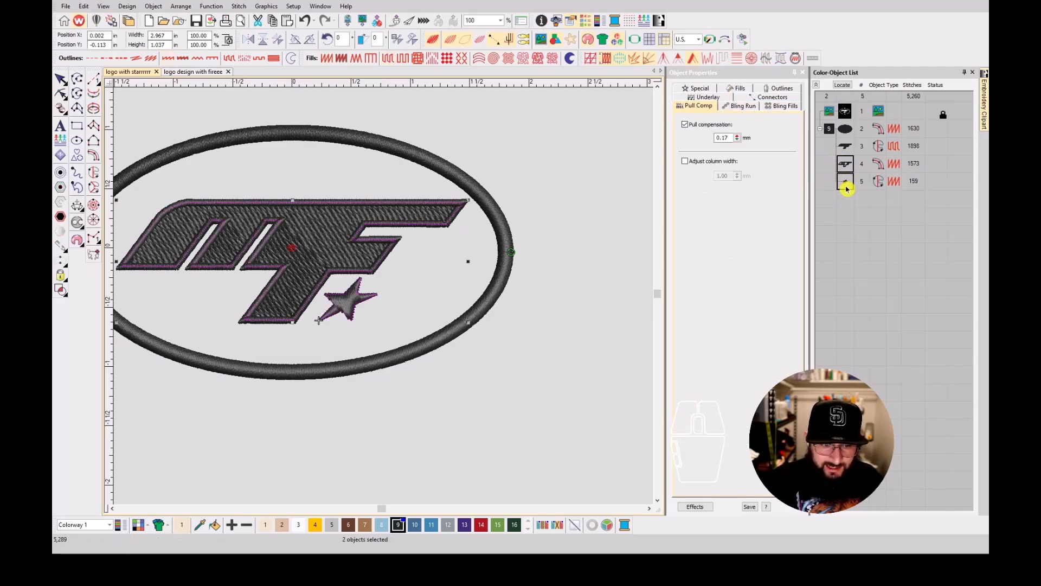
{"action": "left_click", "coordinate": [725, 139]}
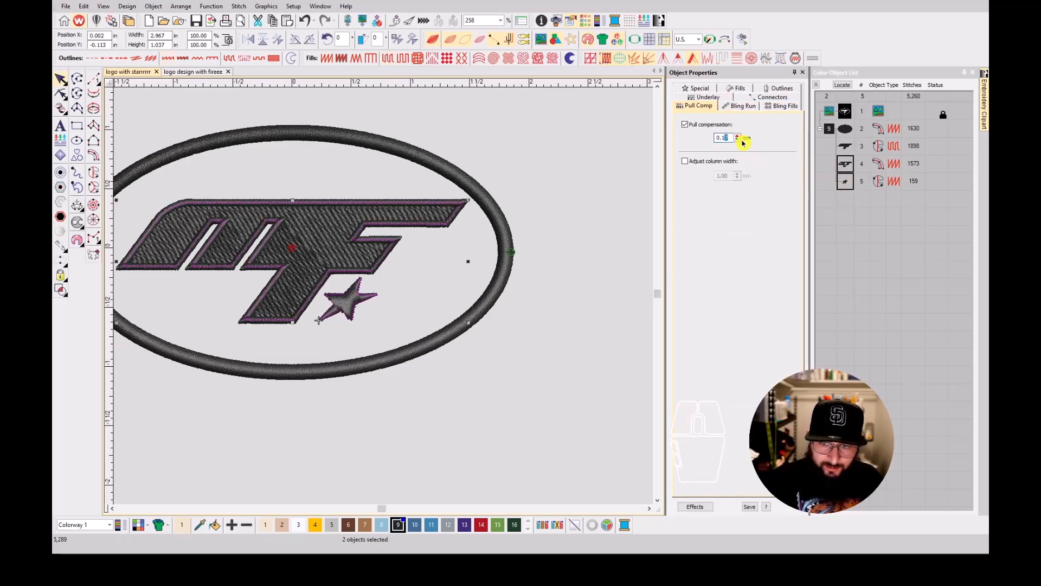
{"action": "key", "text": "Return"}
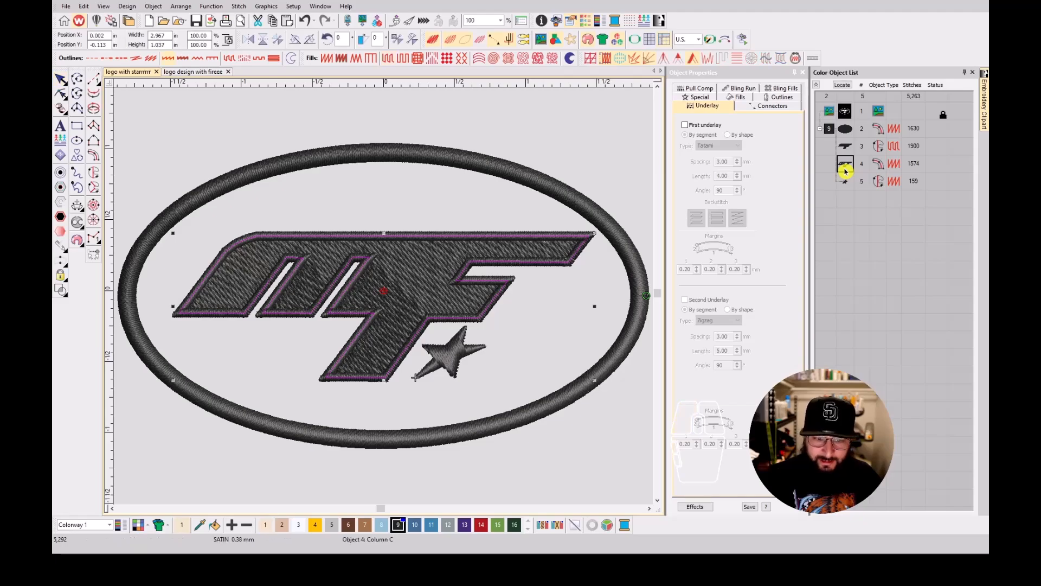
Give the MF lettering outline an edge run first underlay and a zigzag second underlay.
{"action": "left_click", "coordinate": [707, 127]}
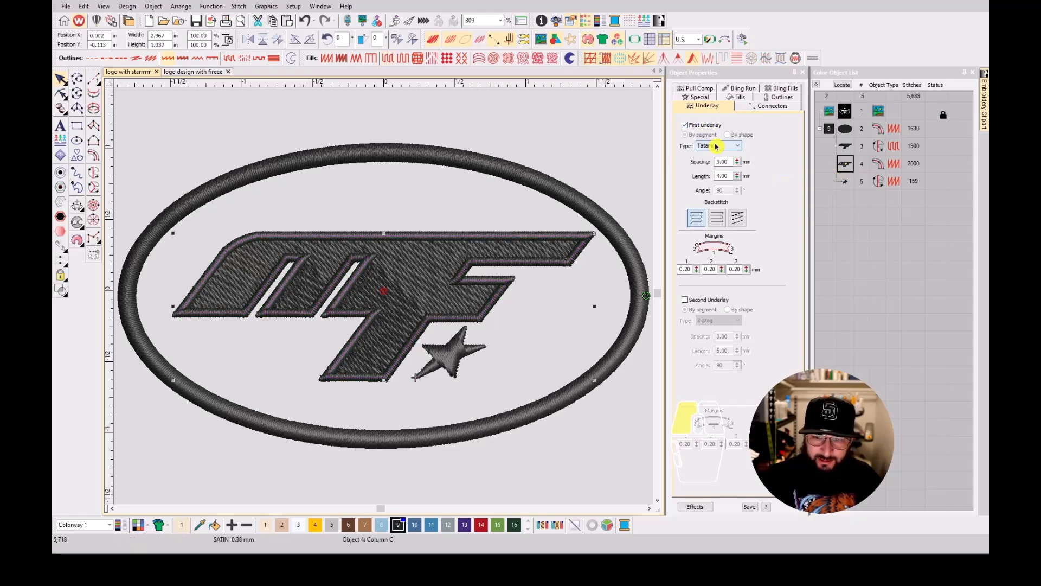
{"action": "left_click", "coordinate": [722, 171]}
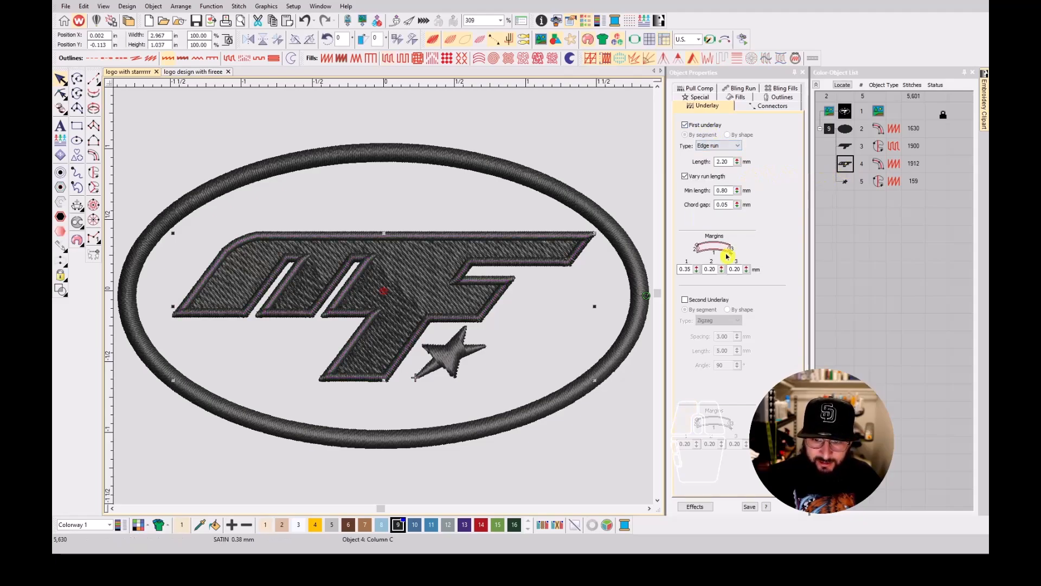
{"action": "left_click", "coordinate": [711, 299]}
Check the underlay settings of the star, the MF lettering fill and the oval border.
{"action": "left_click", "coordinate": [845, 181]}
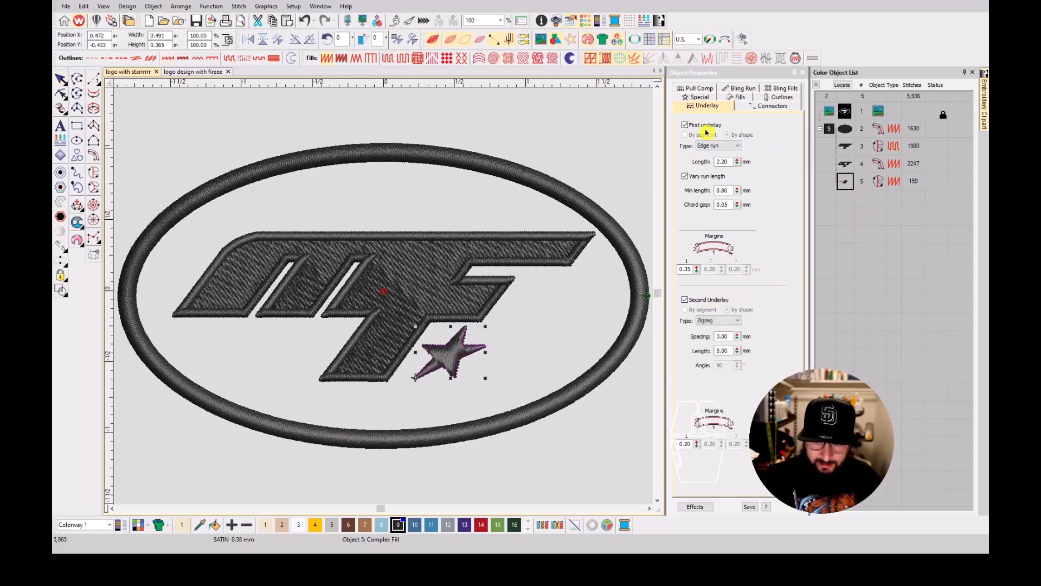
{"action": "left_click", "coordinate": [845, 145]}
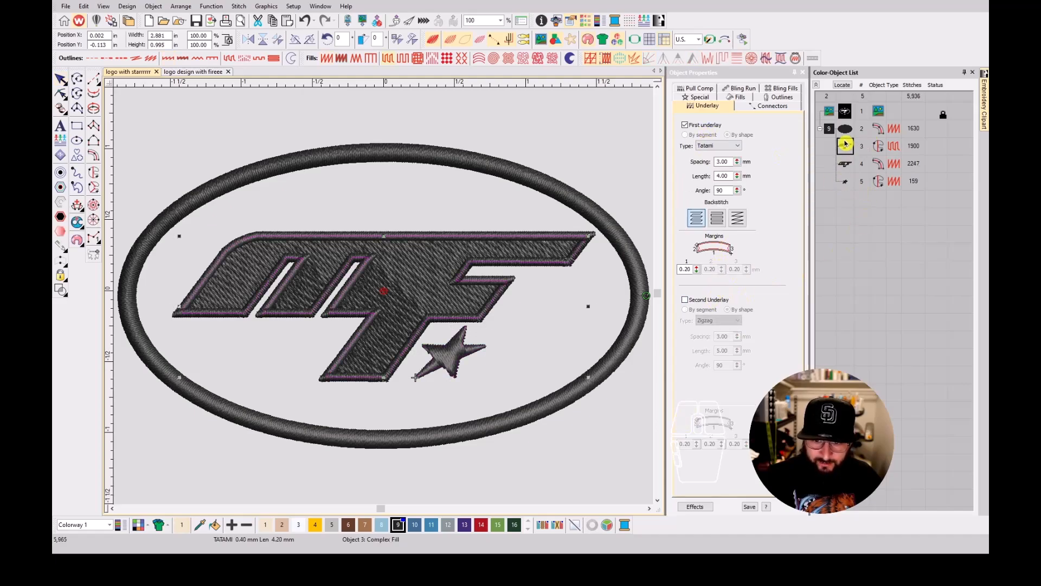
{"action": "left_click", "coordinate": [844, 130]}
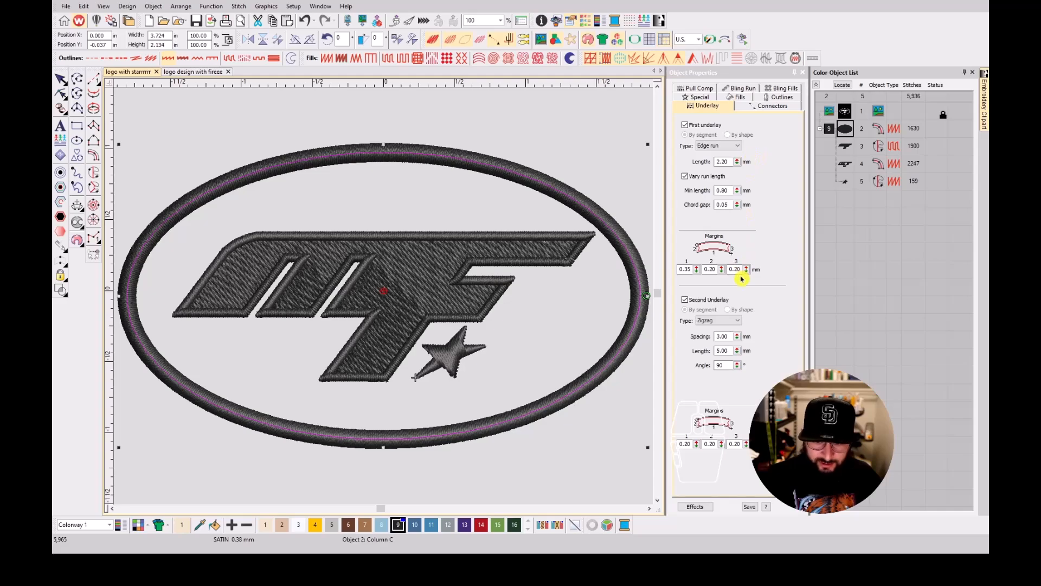
{"action": "left_click", "coordinate": [464, 416]}
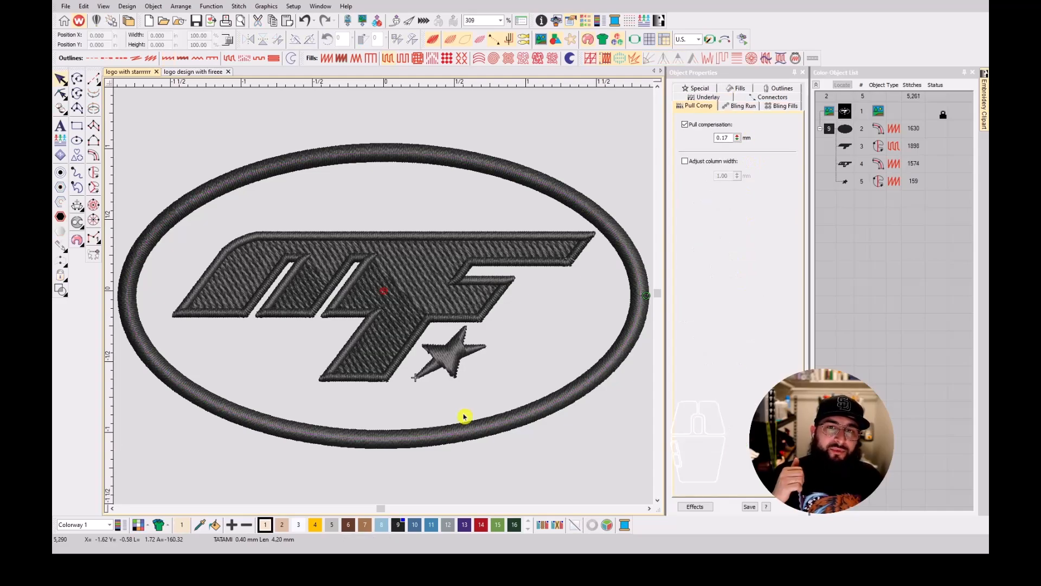